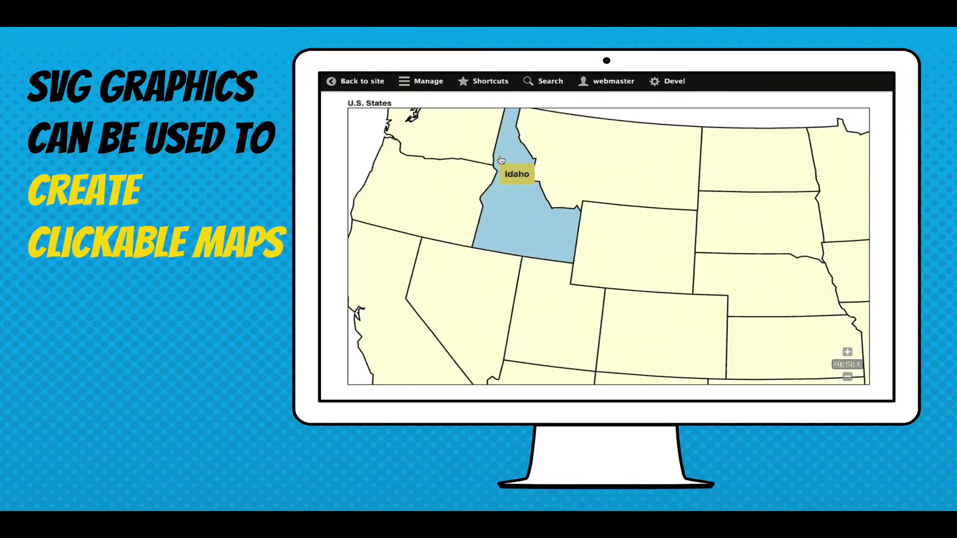
# Reset the U.S. States map to the whole country, then select New York and Connecticut
pyautogui.click(848, 364)
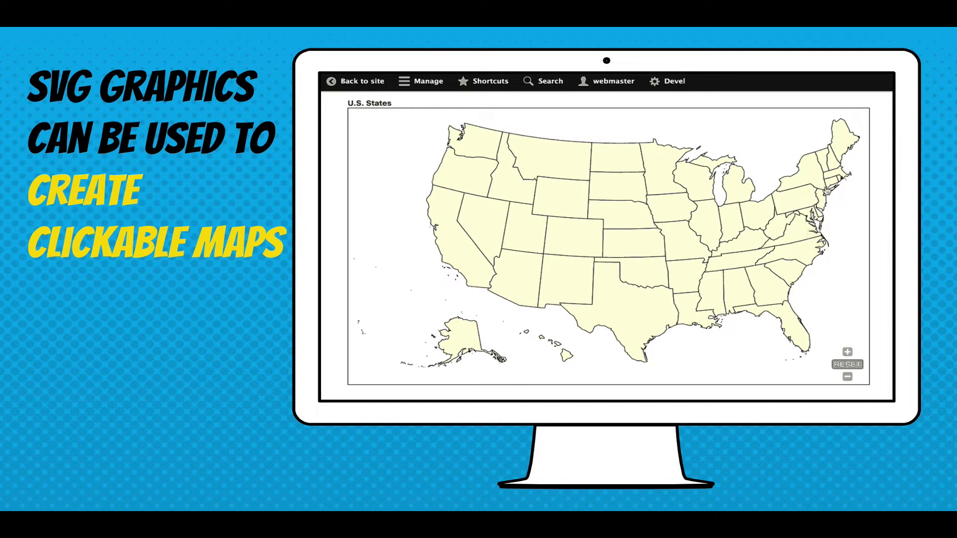
pyautogui.click(825, 192)
pyautogui.click(838, 181)
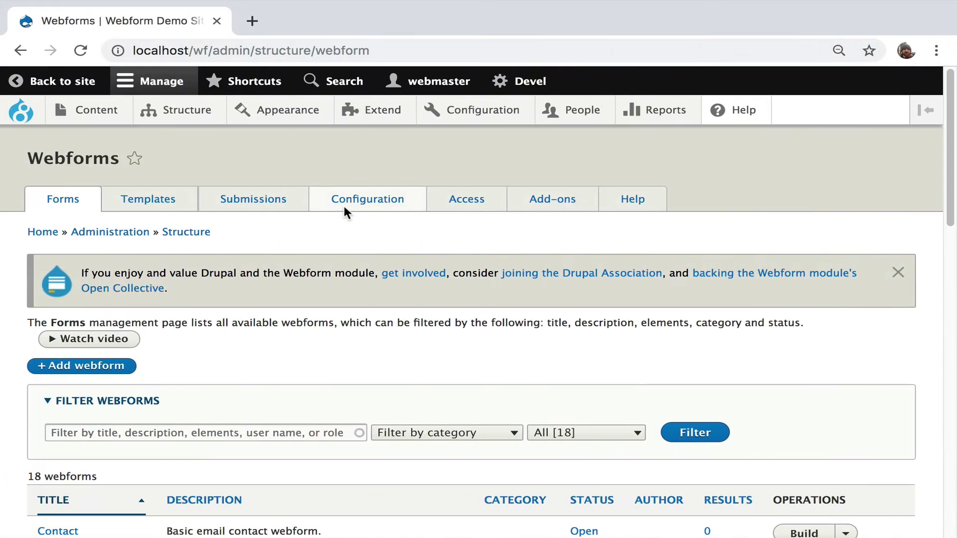
# With the page zoomed to 80%, open the Buttons entry under Configuration's Custom options
pyautogui.click(351, 197)
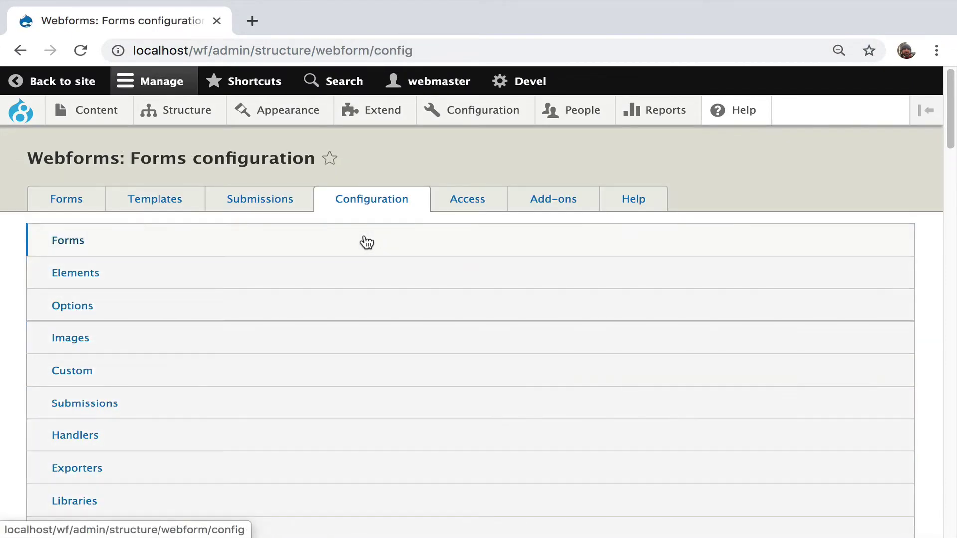
pyautogui.hotkey('ctrl', '-')
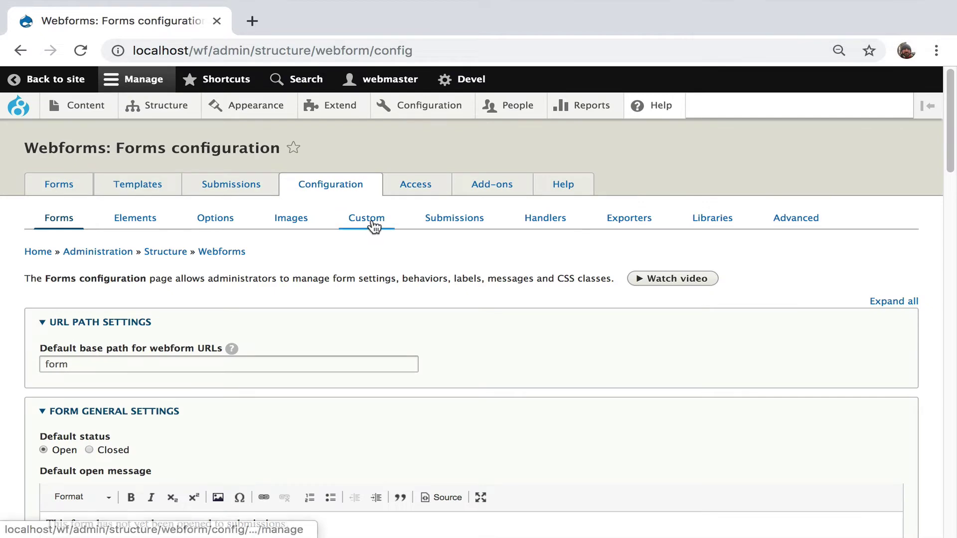
pyautogui.click(373, 225)
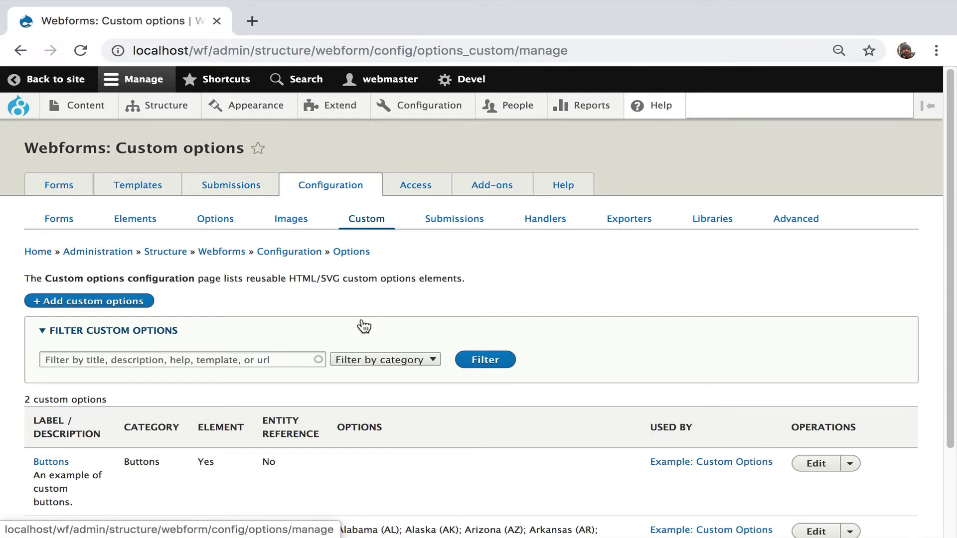
pyautogui.scroll(-1, 76, 419)
pyautogui.click(49, 430)
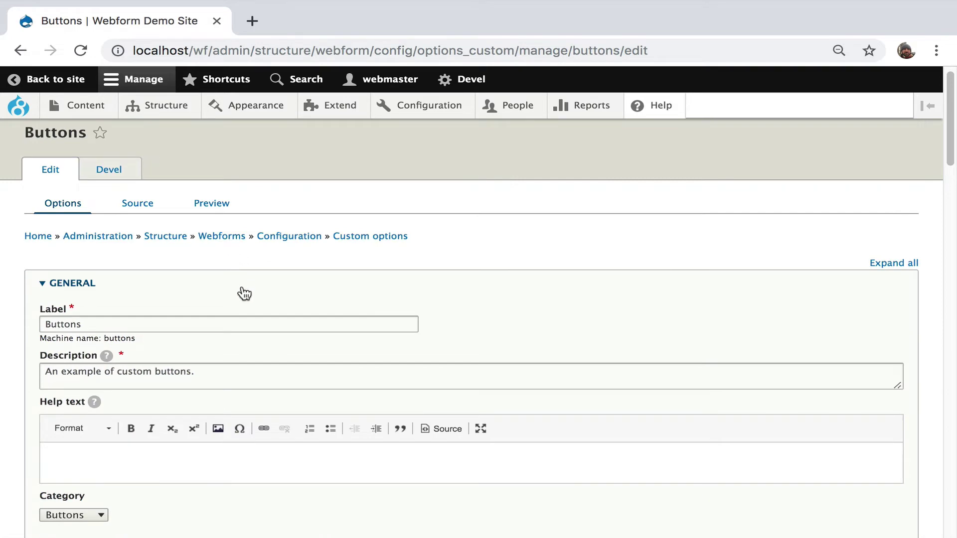
pyautogui.scroll(-1, 244, 294)
pyautogui.scroll(-1, 245, 293)
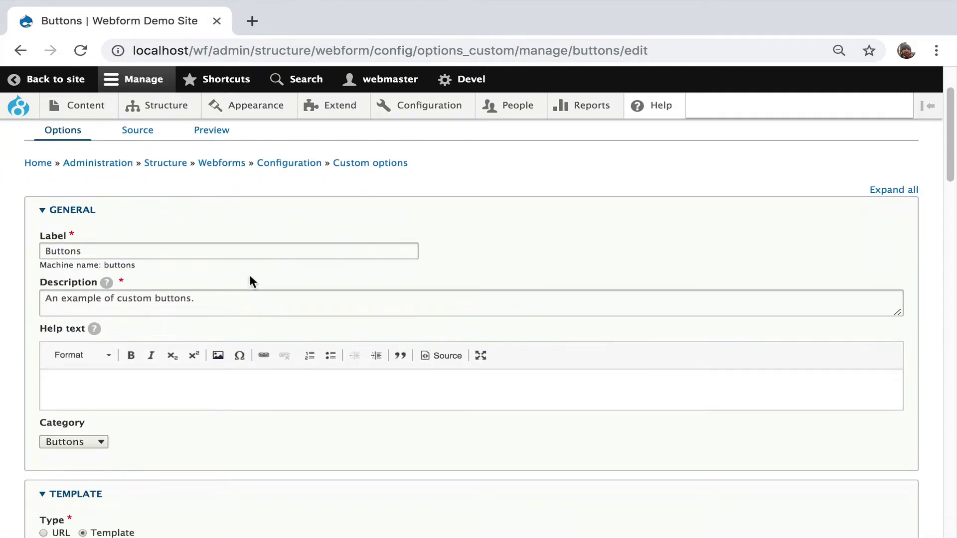
pyautogui.scroll(-2, 244, 346)
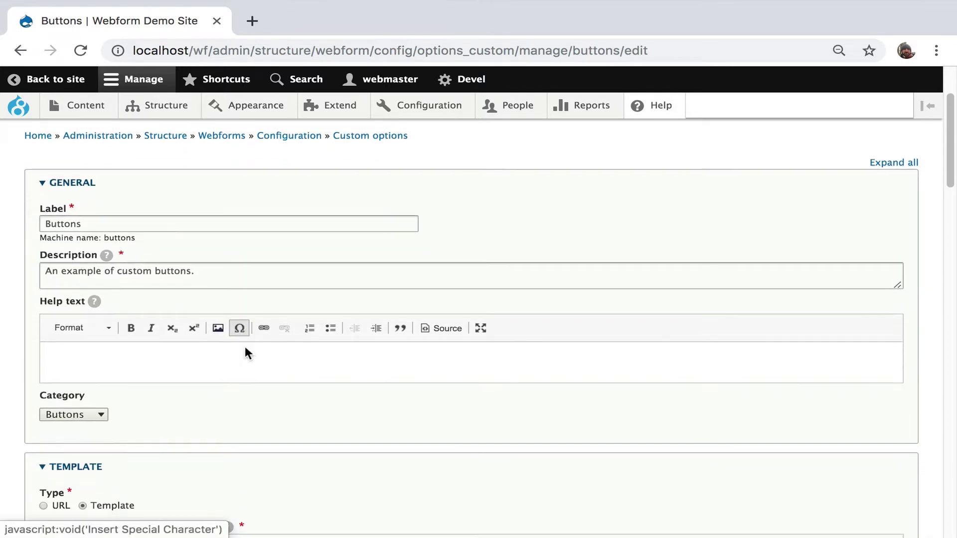
pyautogui.scroll(-2, 244, 346)
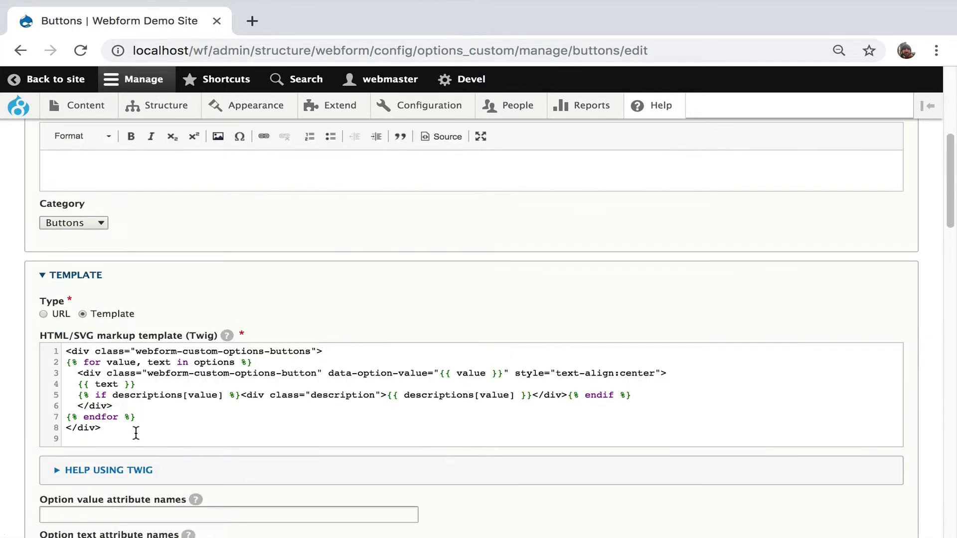
pyautogui.moveTo(136, 433); pyautogui.dragTo(53, 344)
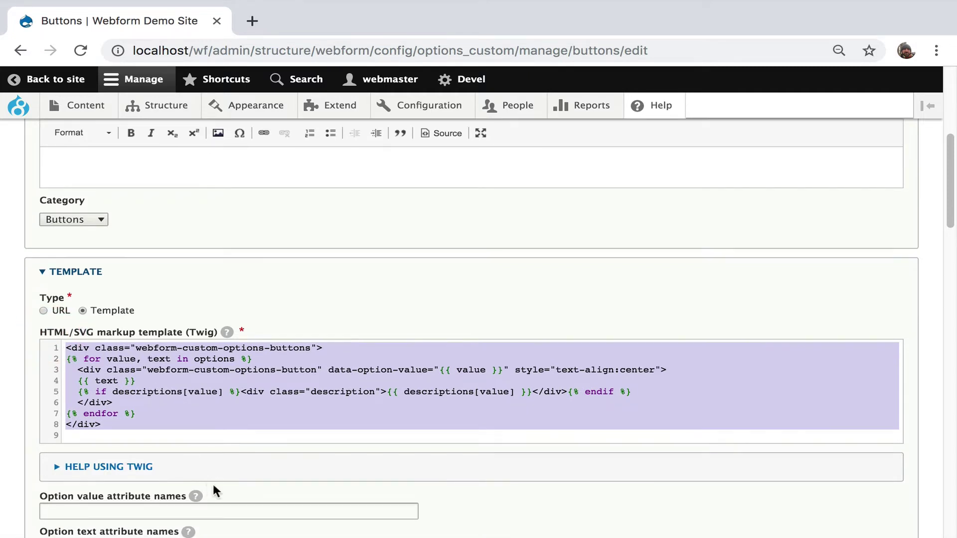
pyautogui.scroll(-2, 206, 484)
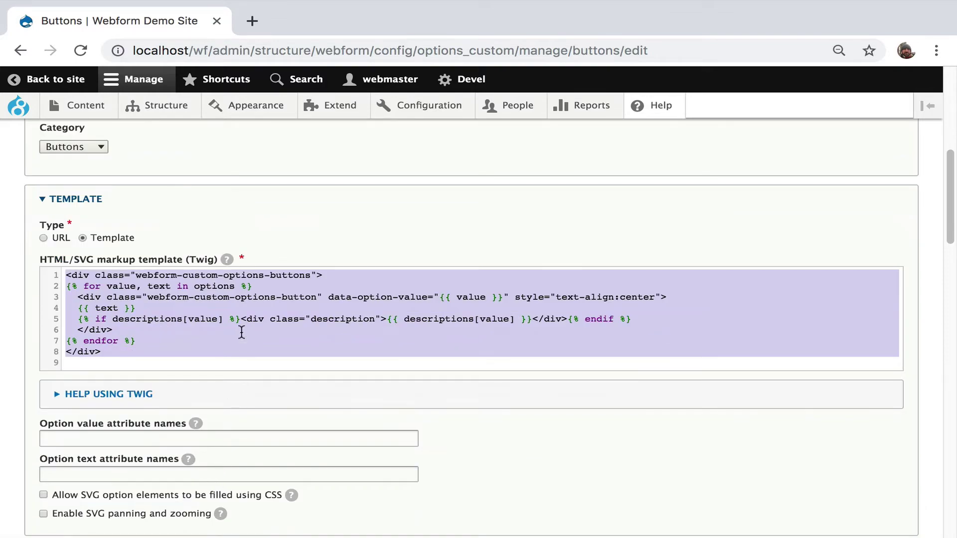
pyautogui.scroll(-4, 226, 342)
pyautogui.scroll(-20, 261, 442)
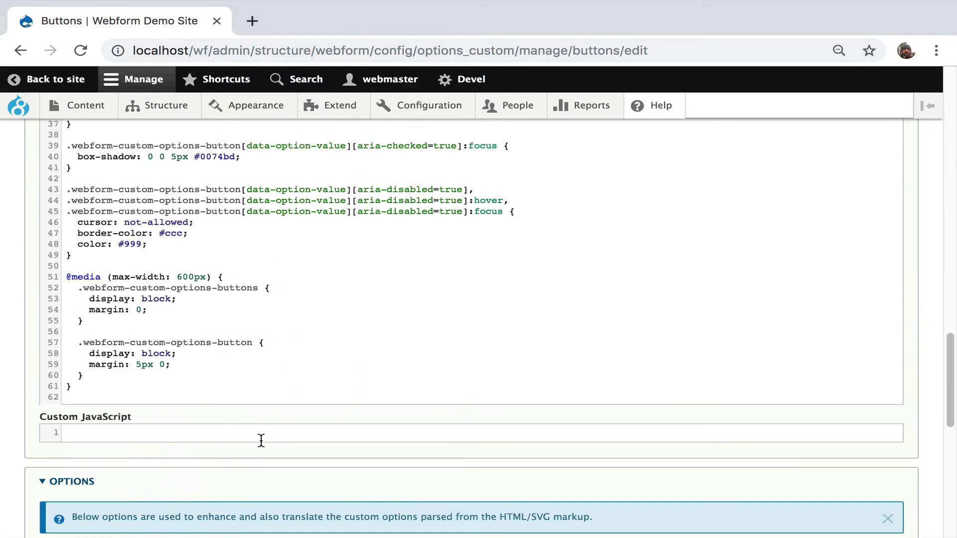
pyautogui.scroll(3, 273, 261)
pyautogui.scroll(10, 263, 296)
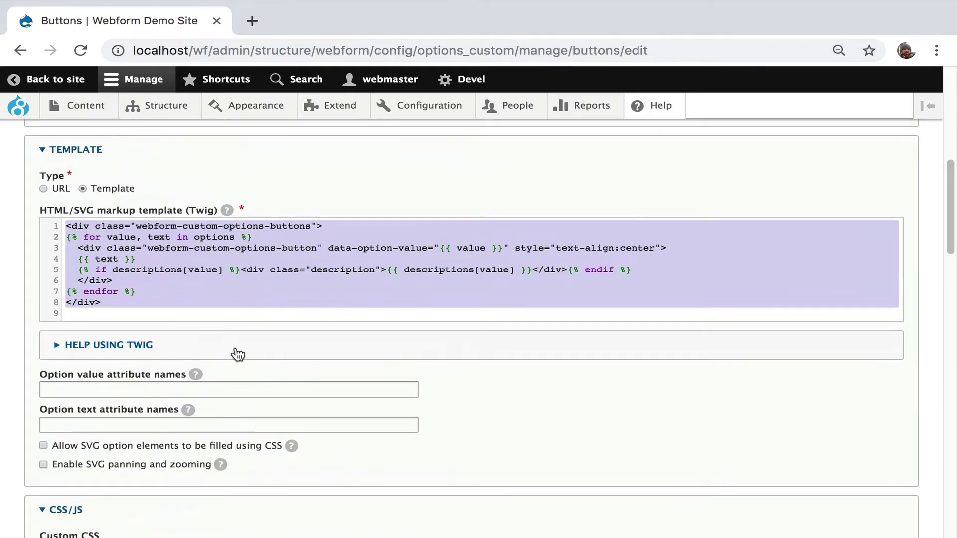
pyautogui.click(236, 351)
pyautogui.click(236, 352)
pyautogui.scroll(-3, 322, 259)
pyautogui.scroll(-2, 321, 259)
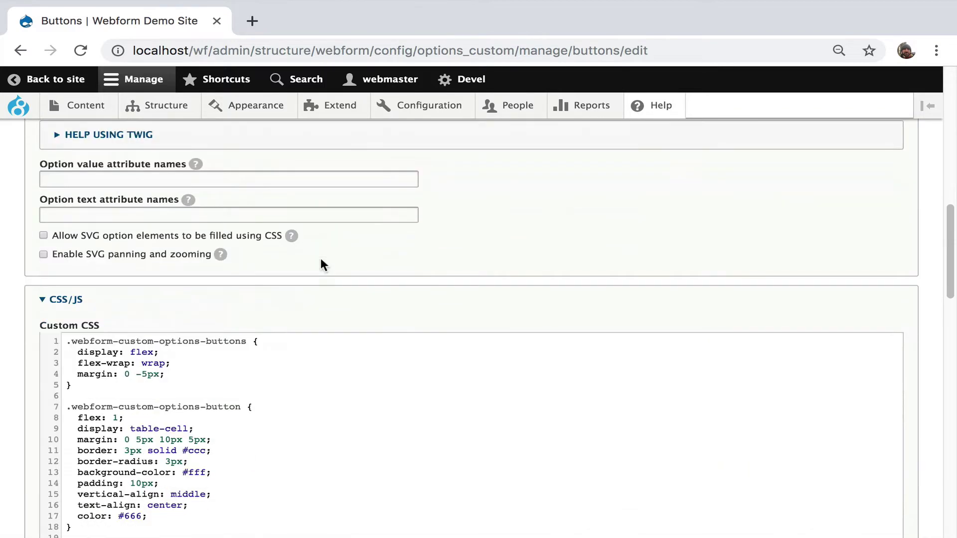
pyautogui.moveTo(70, 342); pyautogui.dragTo(211, 494)
pyautogui.scroll(-2, 181, 472)
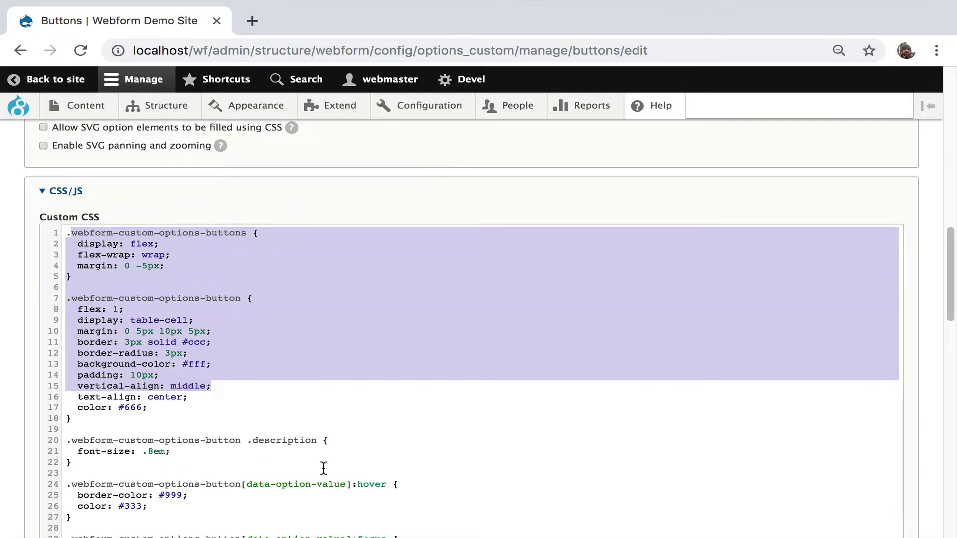
pyautogui.scroll(-1, 323, 467)
pyautogui.moveTo(240, 460); pyautogui.dragTo(354, 459)
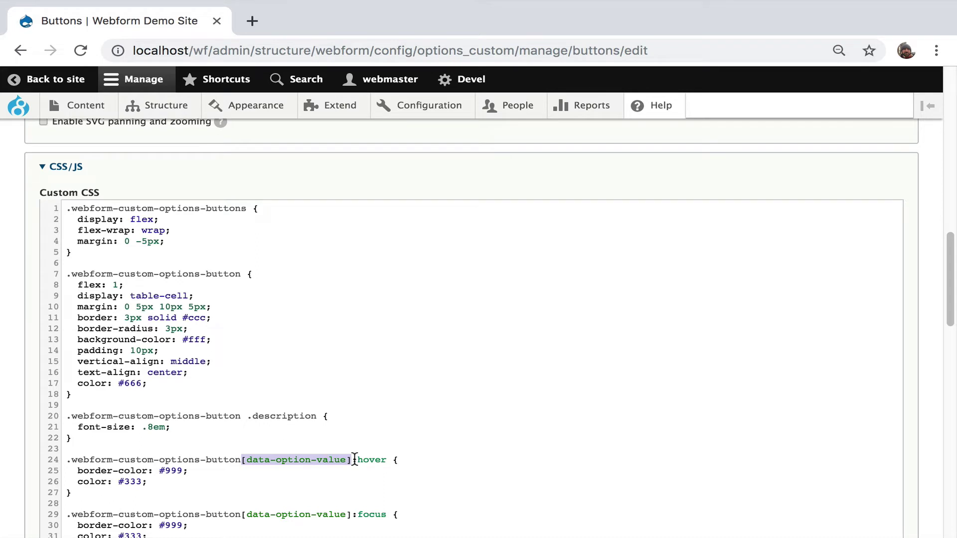
pyautogui.scroll(-4, 359, 469)
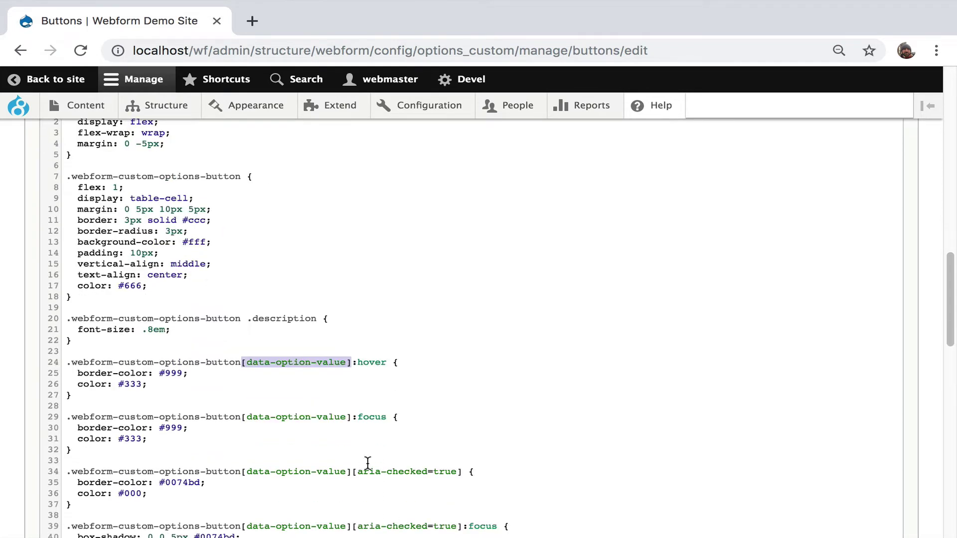
pyautogui.moveTo(352, 472); pyautogui.dragTo(464, 478)
pyautogui.scroll(-5, 461, 471)
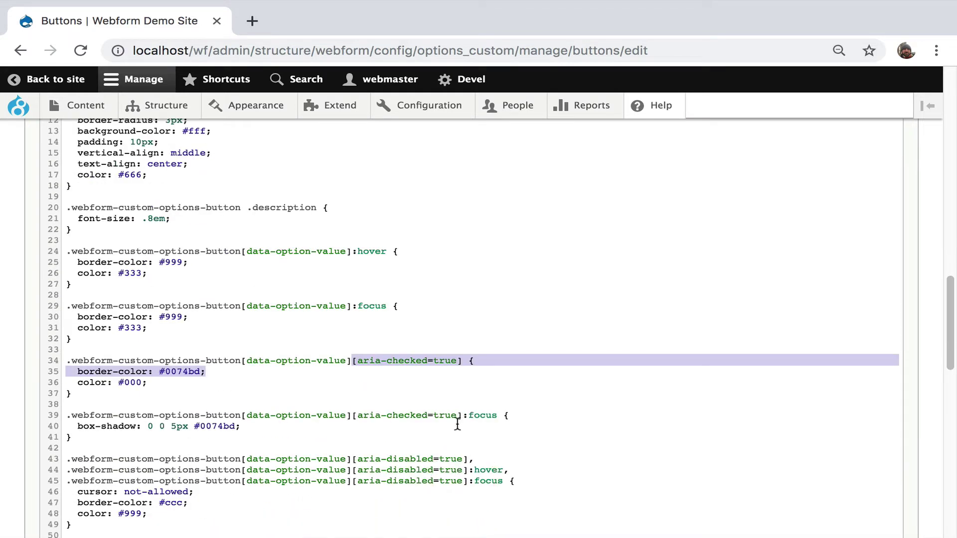
pyautogui.click(352, 459)
pyautogui.moveTo(352, 458); pyautogui.dragTo(463, 458)
pyautogui.scroll(-8, 313, 315)
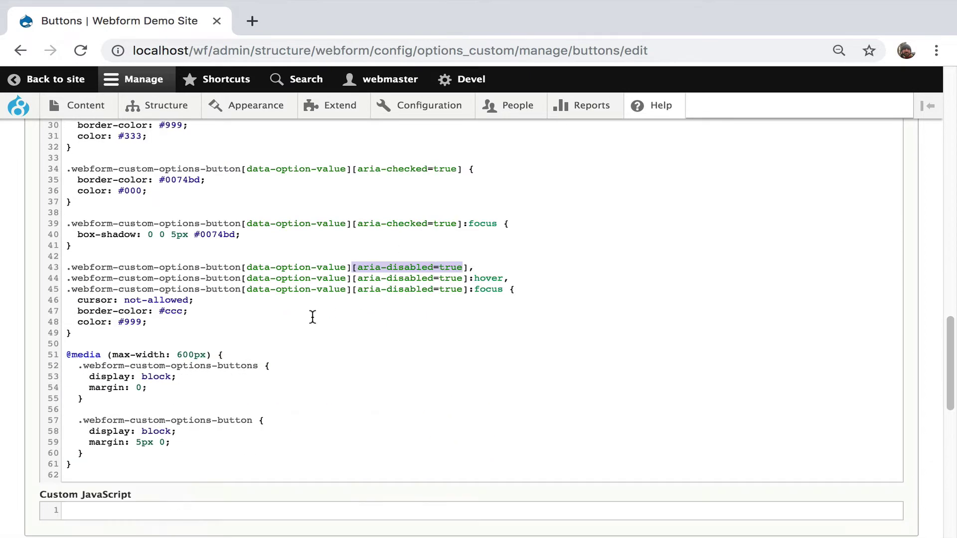
pyautogui.moveTo(166, 355); pyautogui.dragTo(284, 464)
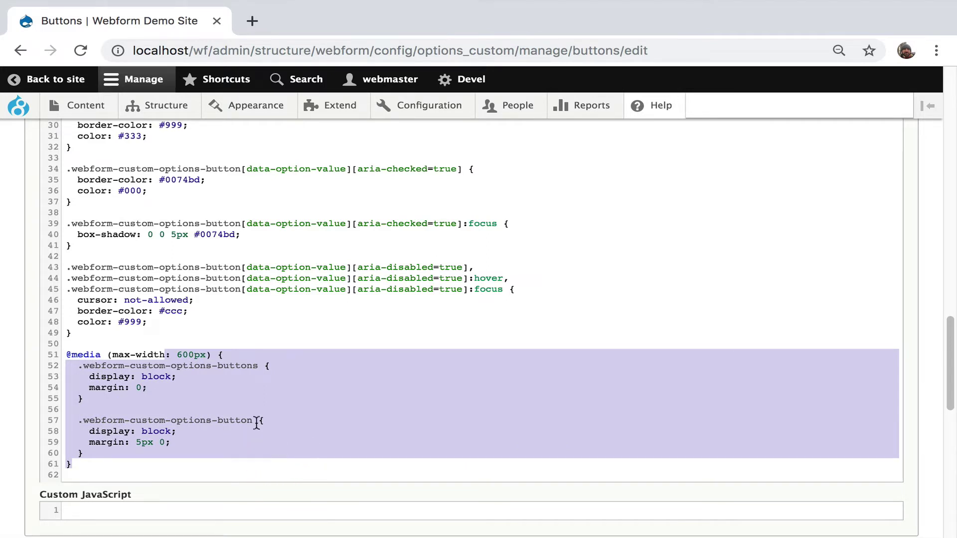
pyautogui.scroll(-4, 254, 420)
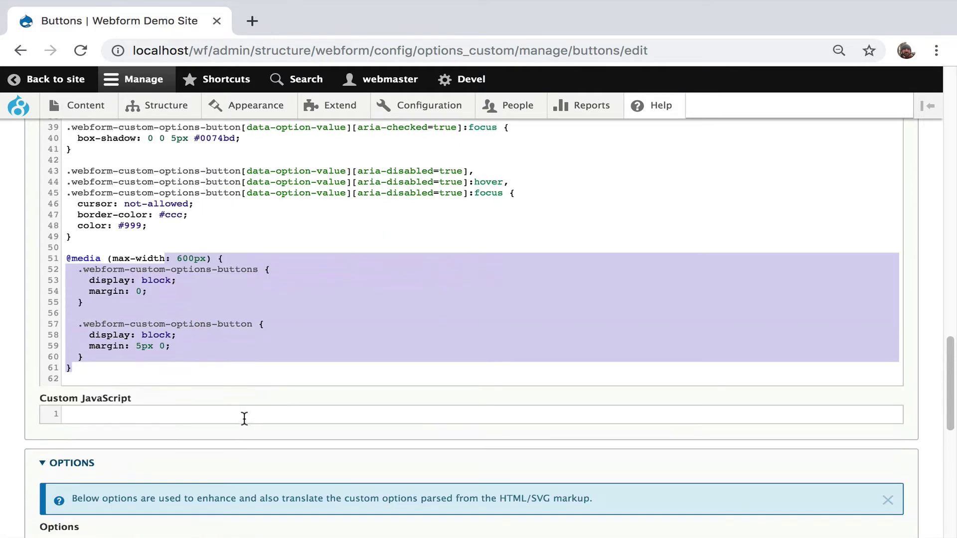
# Enable 'Show select menu' and 'Display option text and description in a tooltip' for Buttons
pyautogui.click(255, 414)
pyautogui.scroll(-4, 254, 414)
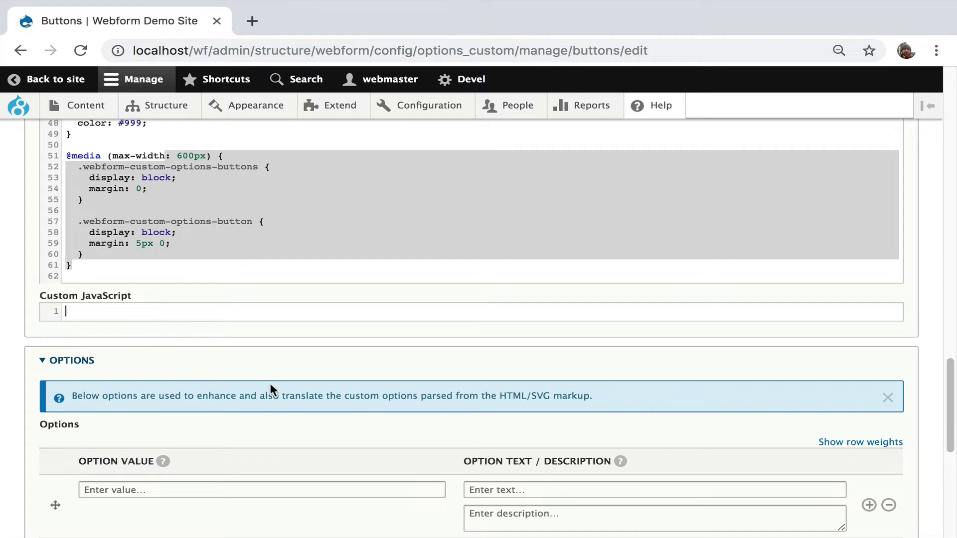
pyautogui.scroll(-4, 270, 389)
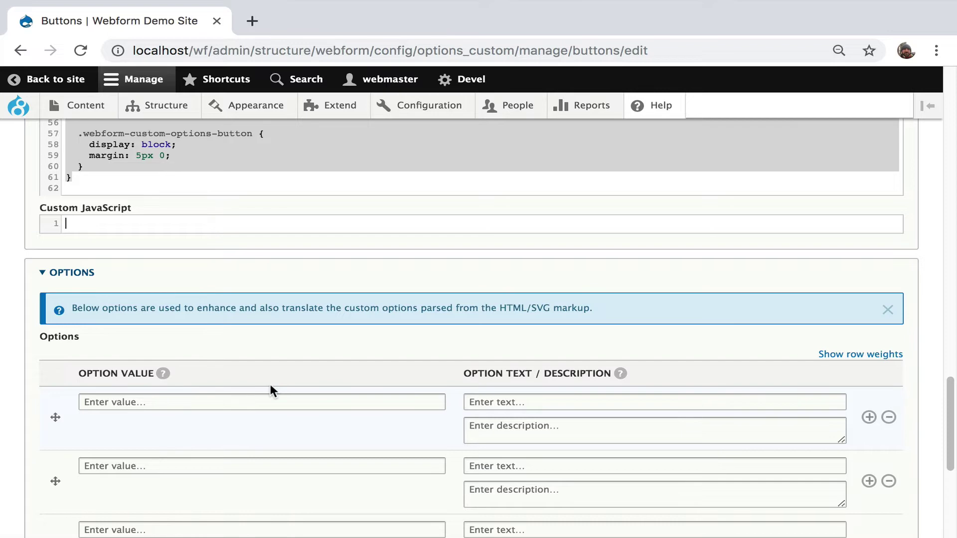
pyautogui.scroll(-4, 279, 344)
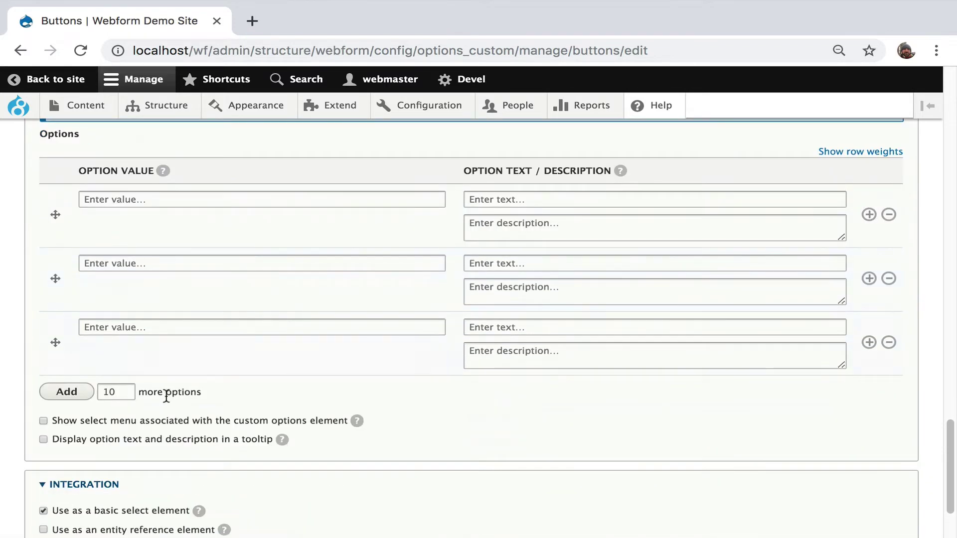
pyautogui.click(165, 424)
pyautogui.click(170, 443)
pyautogui.scroll(-2, 167, 441)
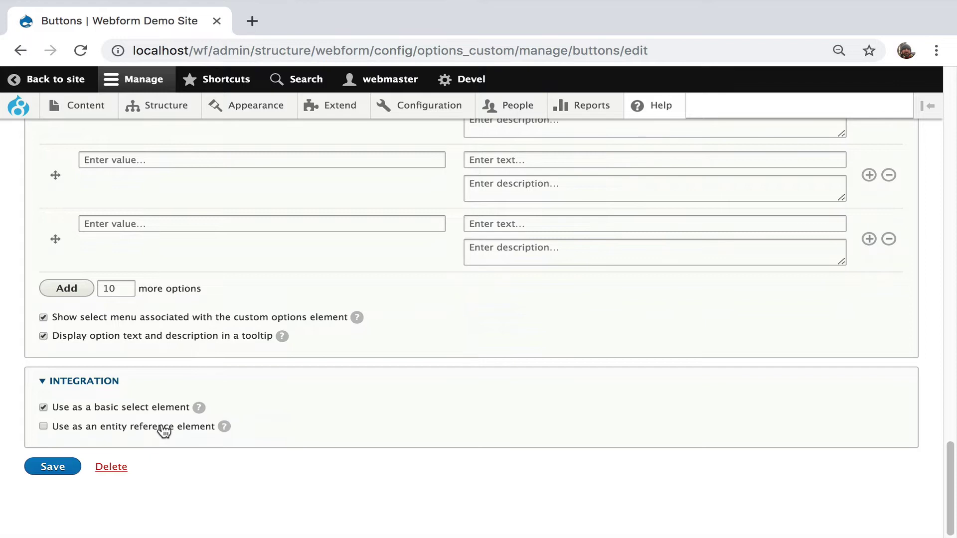
# Save the Buttons custom options and open their Preview
pyautogui.click(55, 468)
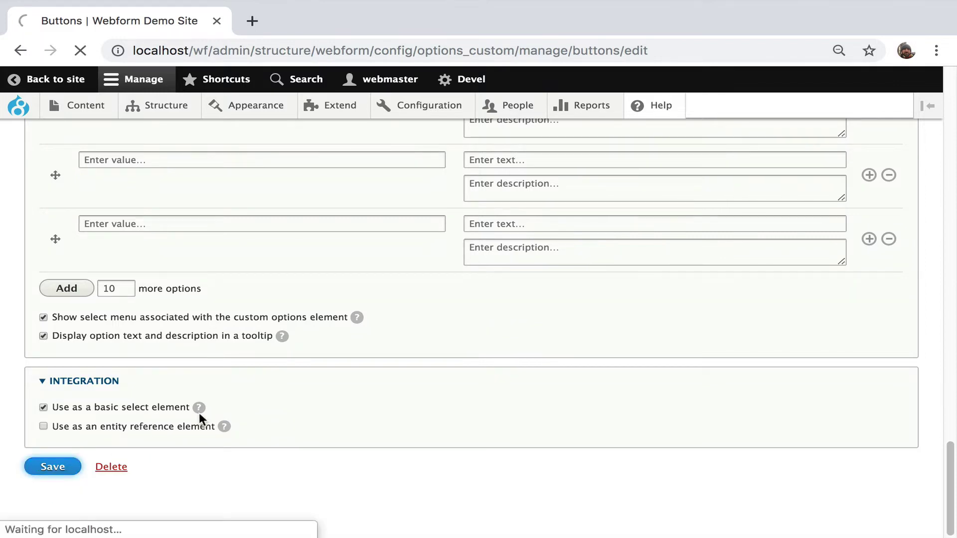
pyautogui.scroll(-2, 571, 382)
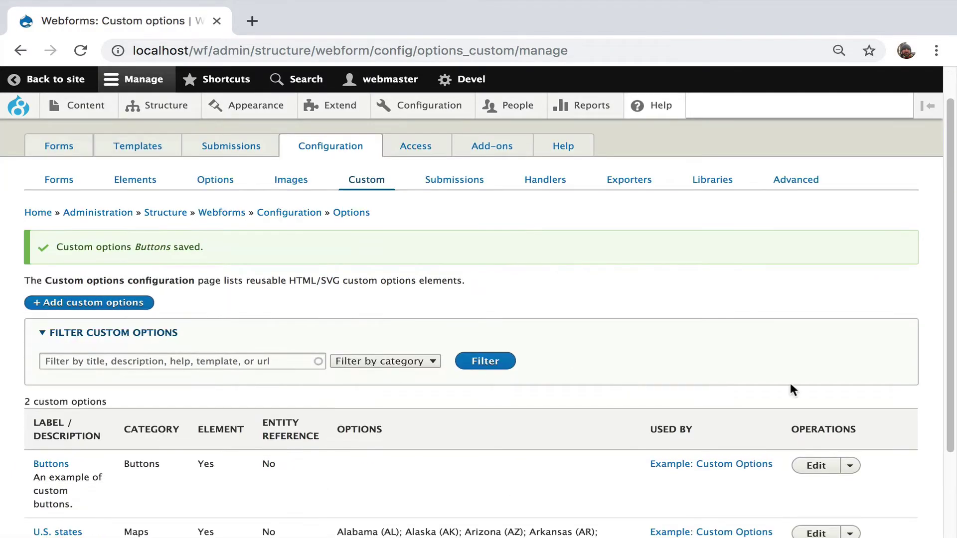
pyautogui.click(850, 465)
pyautogui.click(827, 482)
# Click the One, Two and Three buttons, then deselect Two
pyautogui.click(244, 334)
pyautogui.click(456, 332)
pyautogui.click(738, 352)
pyautogui.click(569, 349)
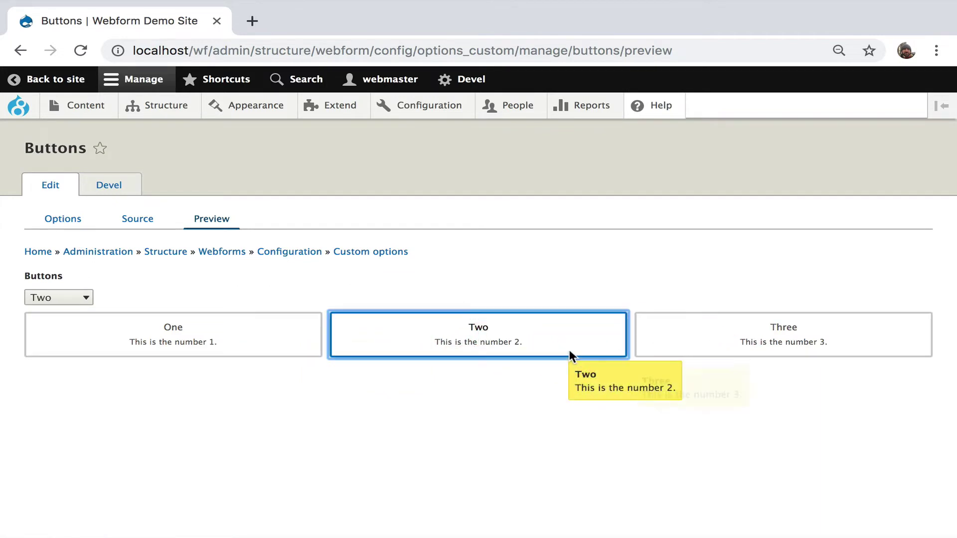
pyautogui.click(569, 352)
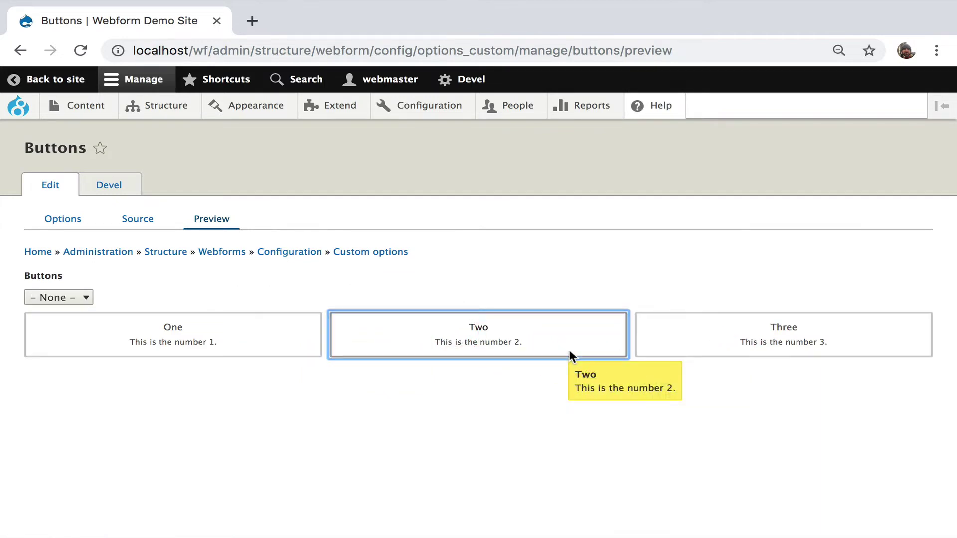
# Pick Three, then Two, then One from the Buttons dropdown
pyautogui.click(84, 301)
pyautogui.click(61, 334)
pyautogui.click(64, 297)
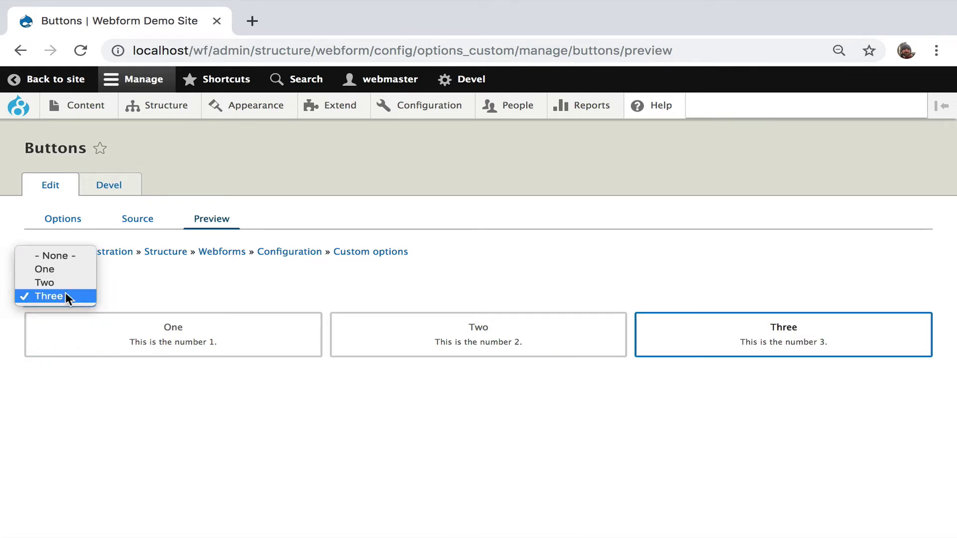
pyautogui.click(70, 282)
pyautogui.click(70, 297)
pyautogui.click(74, 282)
# Toggle the One, Two and Three buttons until none is chosen, then return to Custom options
pyautogui.click(274, 343)
pyautogui.click(274, 343)
pyautogui.doubleClick(275, 343)
pyautogui.doubleClick(275, 343)
pyautogui.click(363, 340)
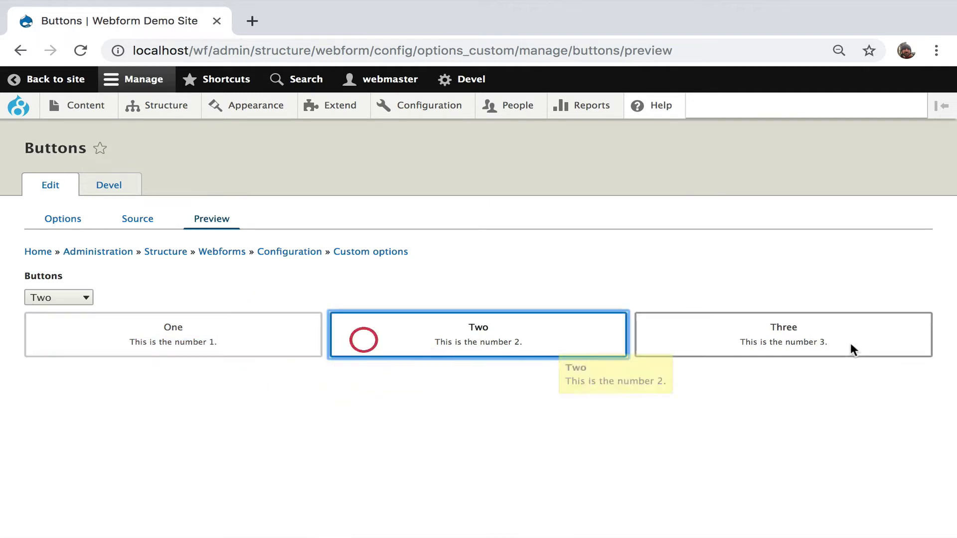
pyautogui.click(850, 343)
pyautogui.click(851, 343)
pyautogui.click(569, 349)
pyautogui.click(569, 349)
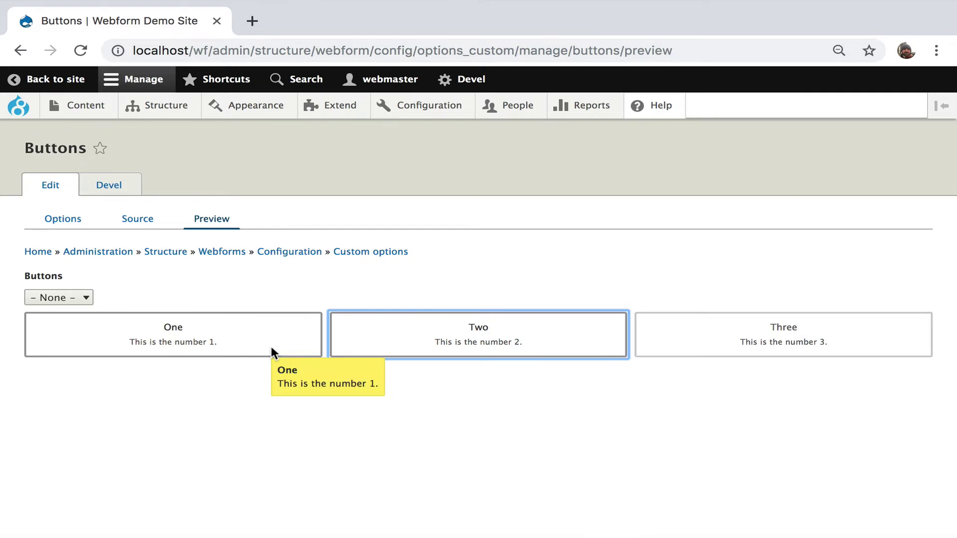
pyautogui.click(392, 259)
# Open the U.S. states custom options and select its us_states.svg template file path
pyautogui.scroll(-3, 265, 387)
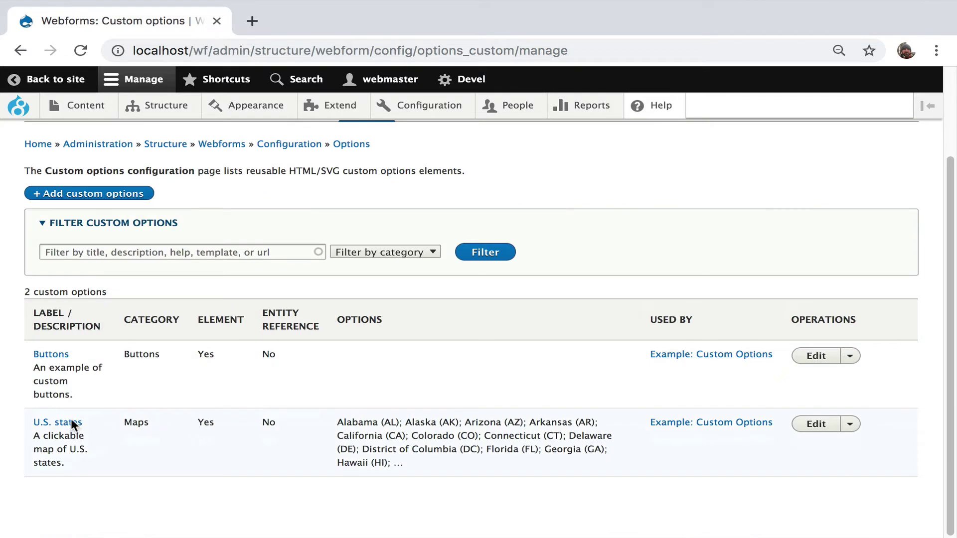
pyautogui.click(49, 423)
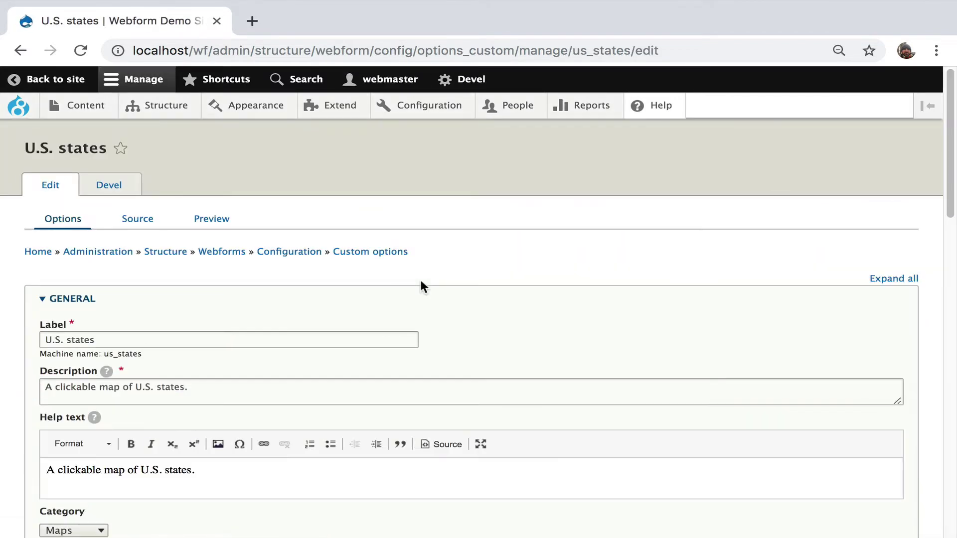
pyautogui.scroll(-3, 421, 282)
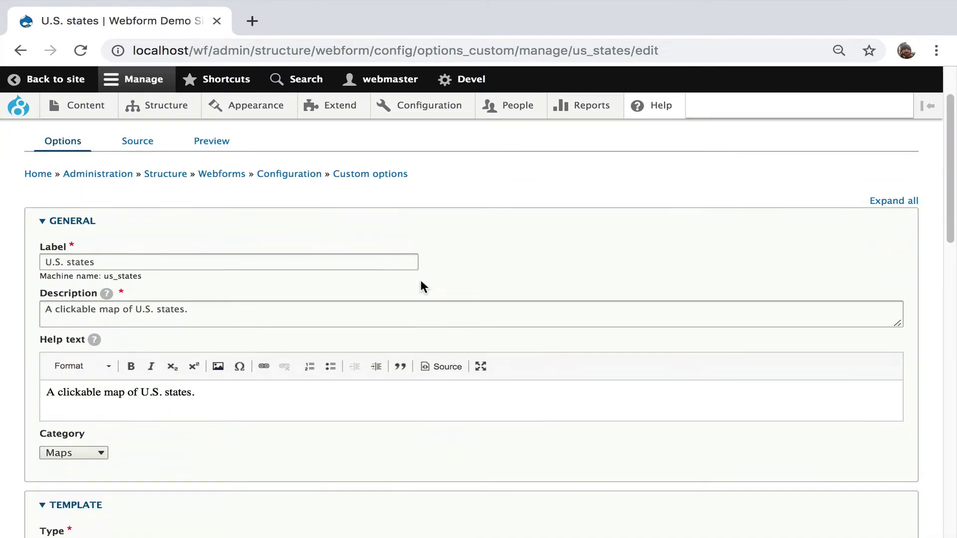
pyautogui.scroll(-1, 423, 289)
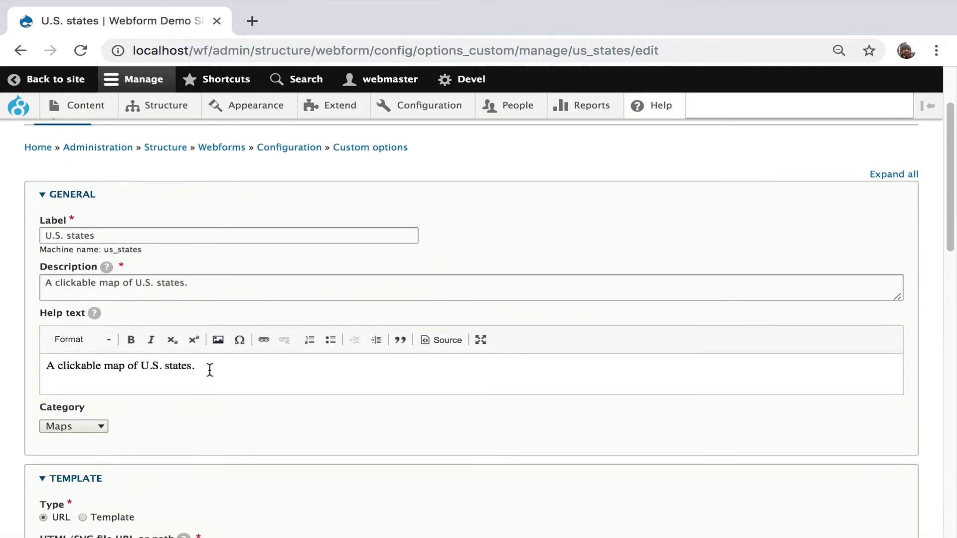
pyautogui.scroll(-5, 260, 365)
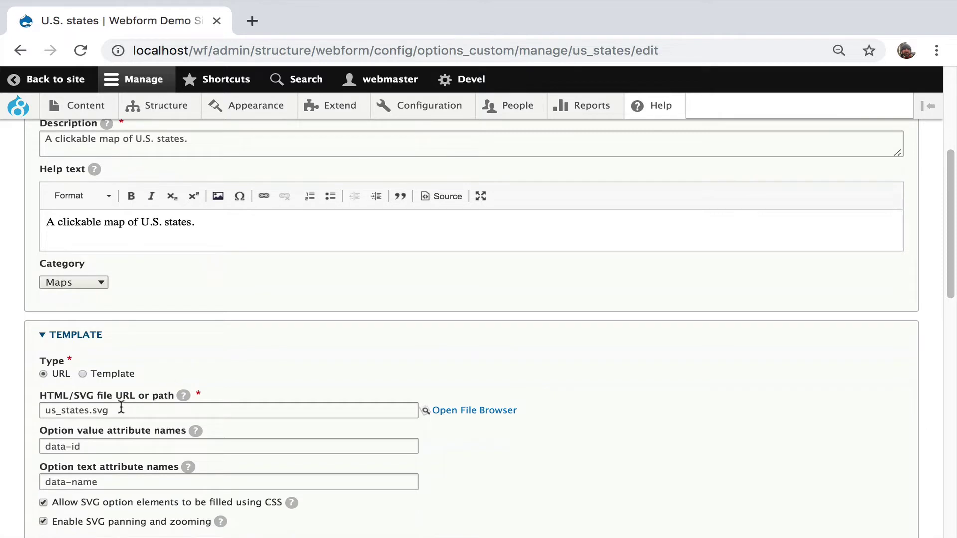
pyautogui.moveTo(127, 411); pyautogui.dragTo(42, 410)
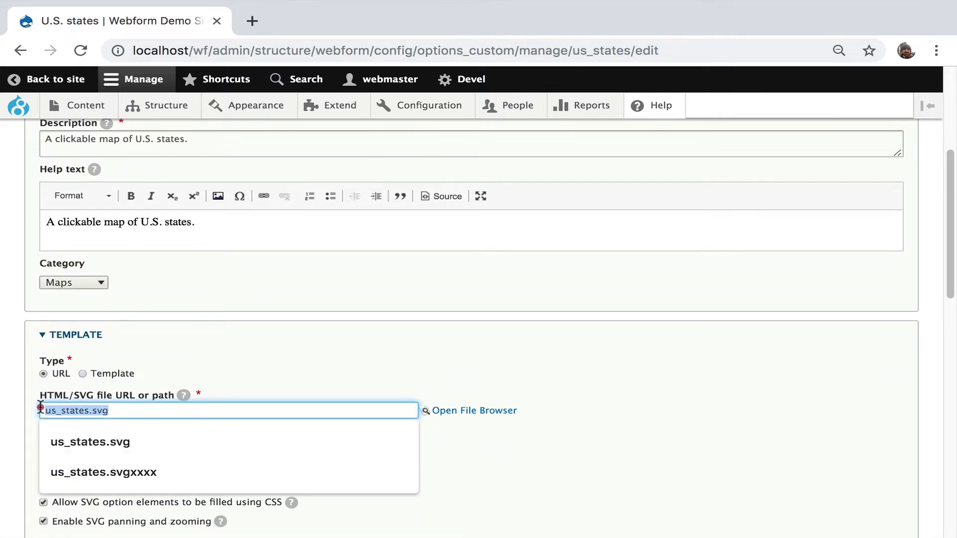
pyautogui.click(363, 358)
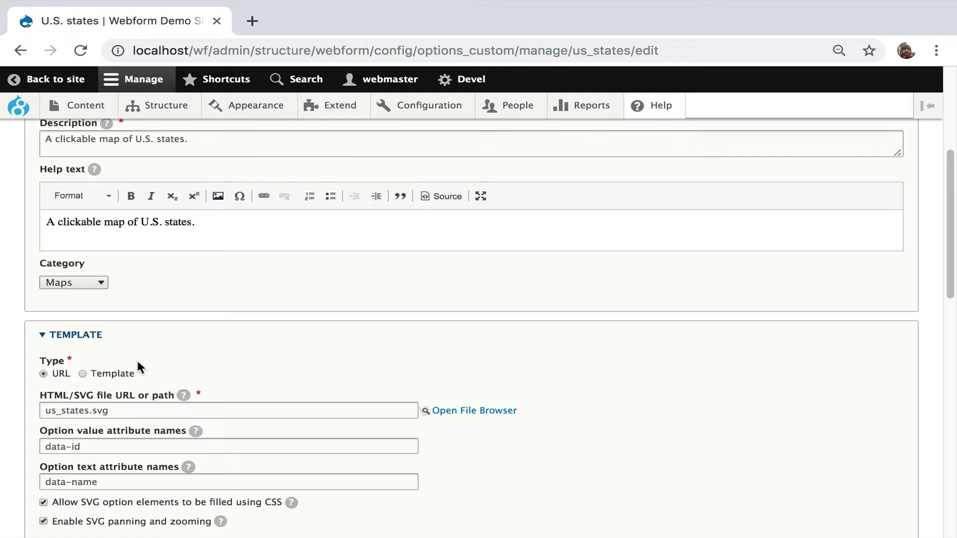
pyautogui.click(123, 375)
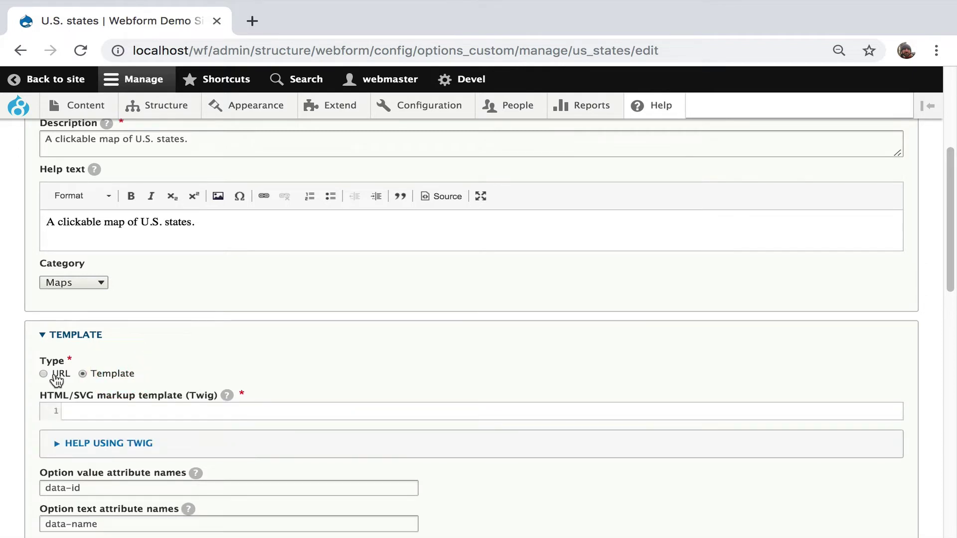
pyautogui.click(57, 379)
pyautogui.moveTo(116, 443); pyautogui.dragTo(36, 441)
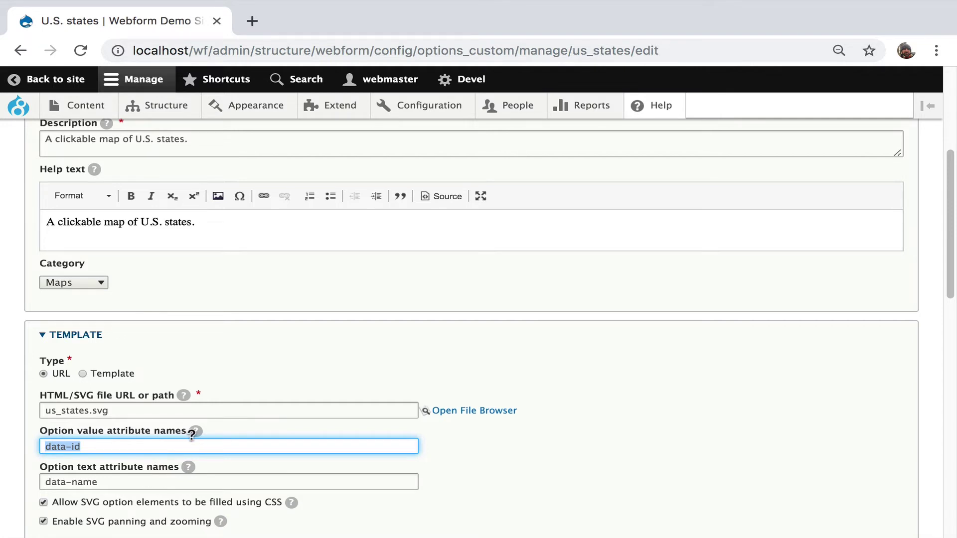
pyautogui.moveTo(194, 431)
pyautogui.scroll(-3, 272, 355)
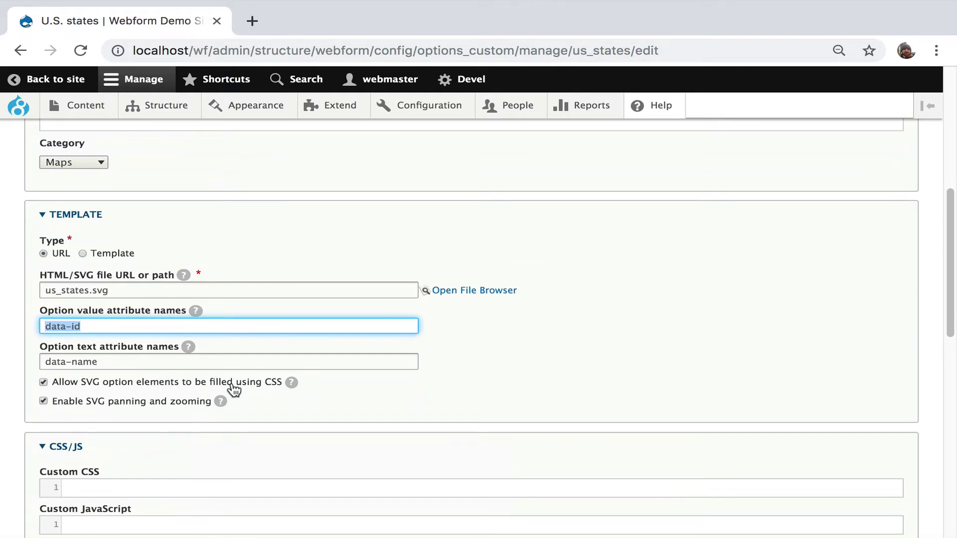
pyautogui.scroll(-5, 233, 389)
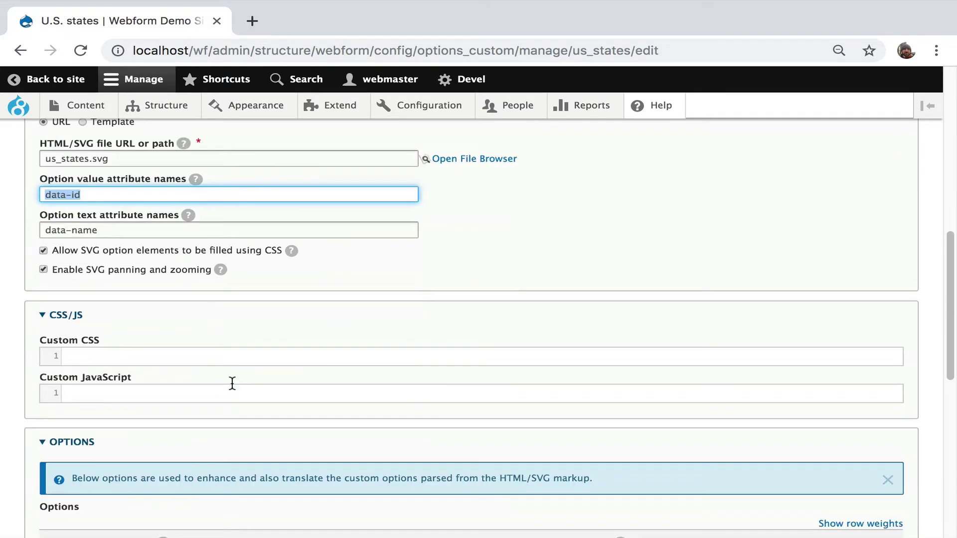
pyautogui.scroll(-3, 232, 384)
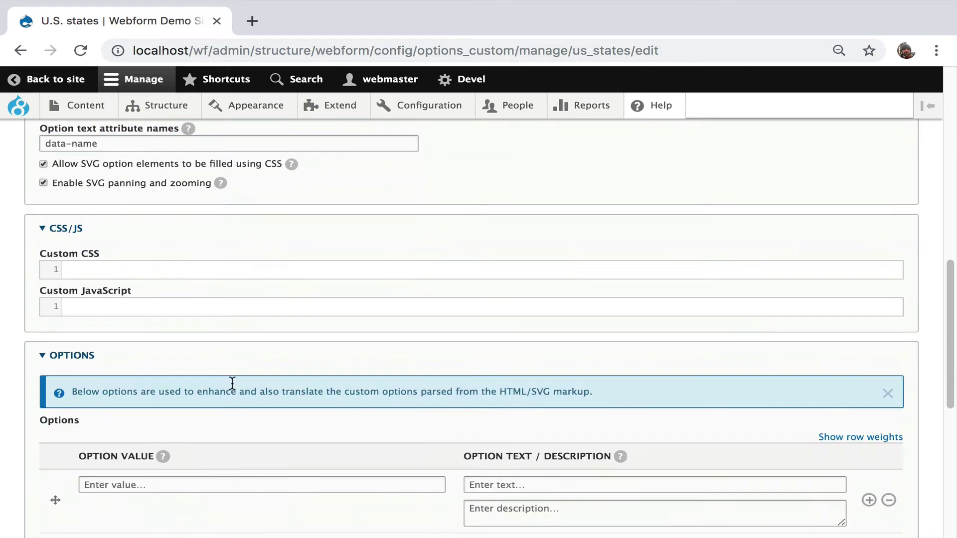
# Add an option with value NY and text 'New York, New York'
pyautogui.click(206, 485)
pyautogui.click(229, 465)
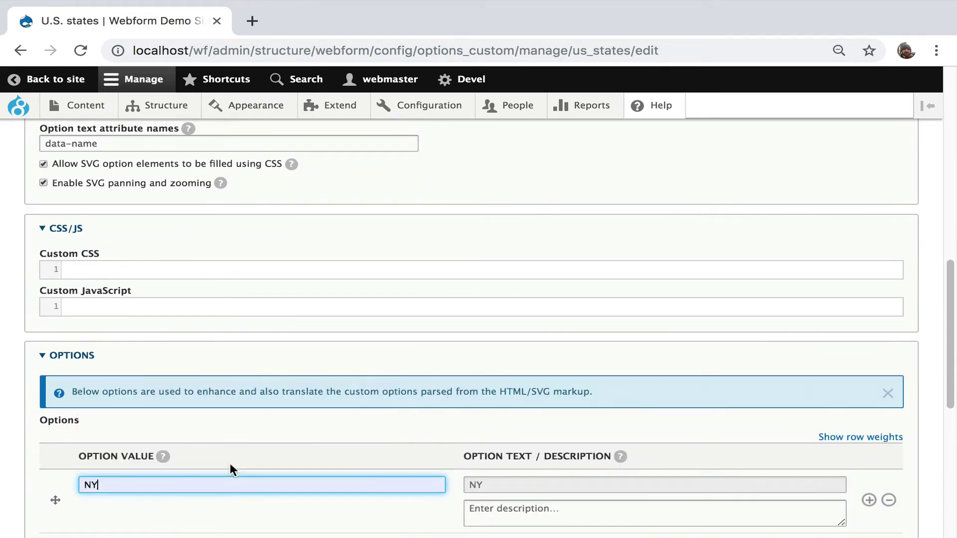
pyautogui.click(509, 482)
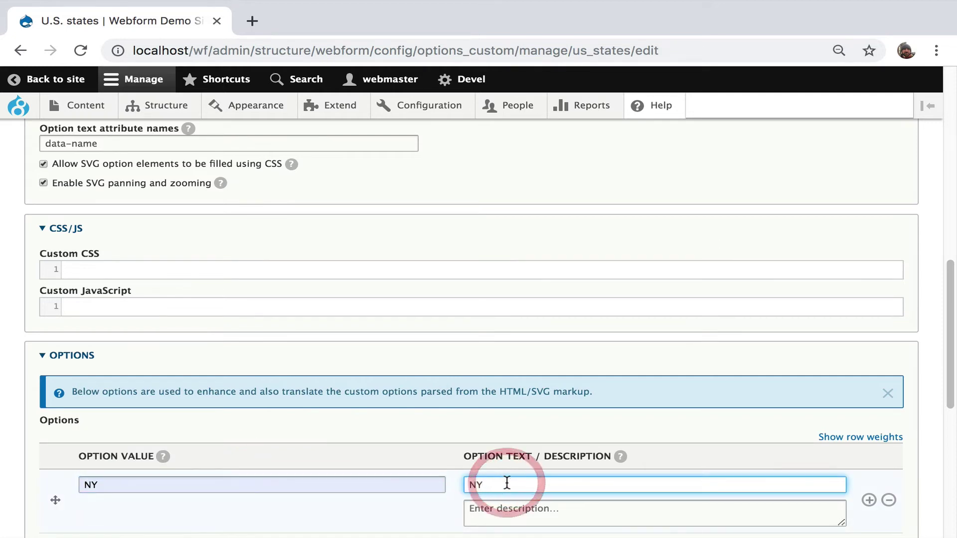
pyautogui.press('BackSpace')
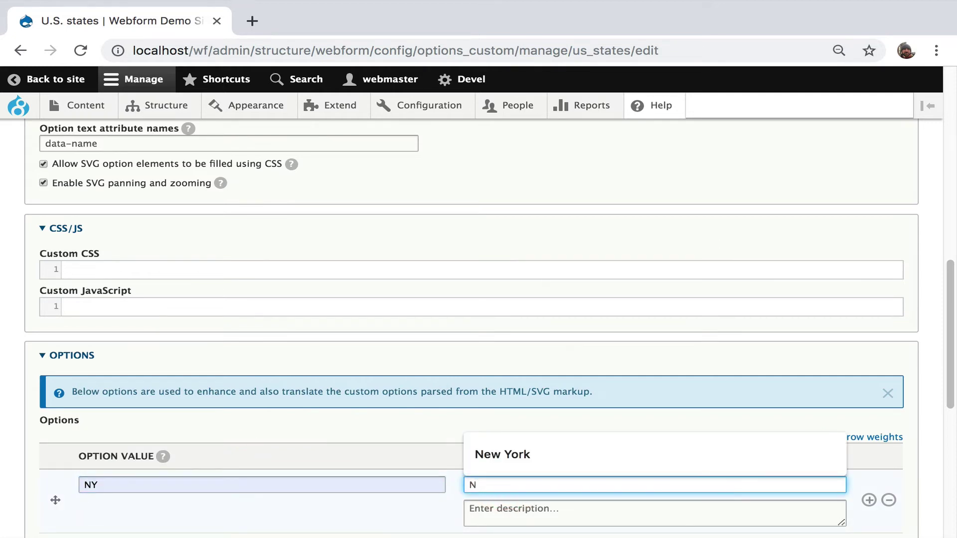
pyautogui.press('Down')
pyautogui.press('Return')
pyautogui.write('Cui')
pyautogui.press('BackSpace')
pyautogui.press('BackSpace')
pyautogui.press('BackSpace')
pyautogui.press('BackSpace')
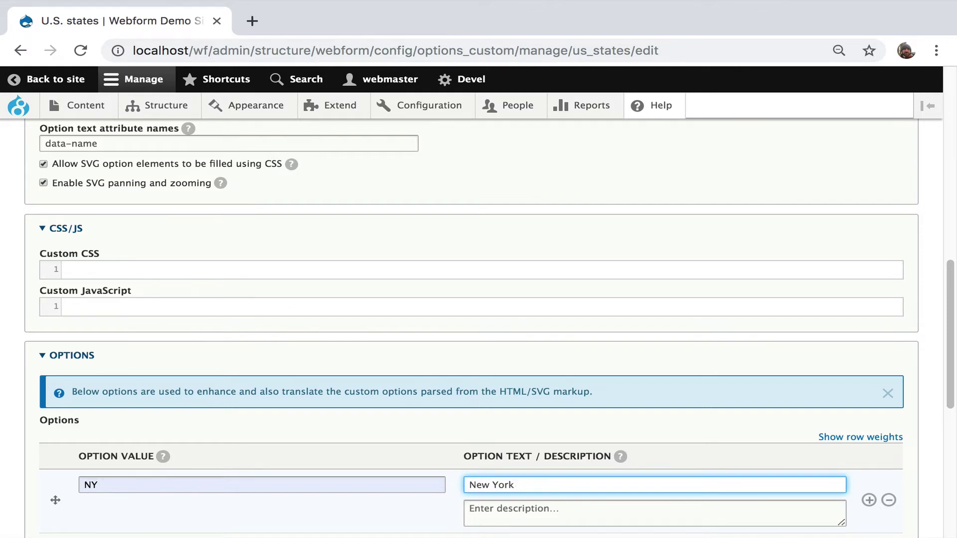
pyautogui.write(', New York')
# Give NY the description 'I love New York!!!', enable Show select menu, and save
pyautogui.scroll(-1, 519, 470)
pyautogui.click(512, 479)
pyautogui.write('I')
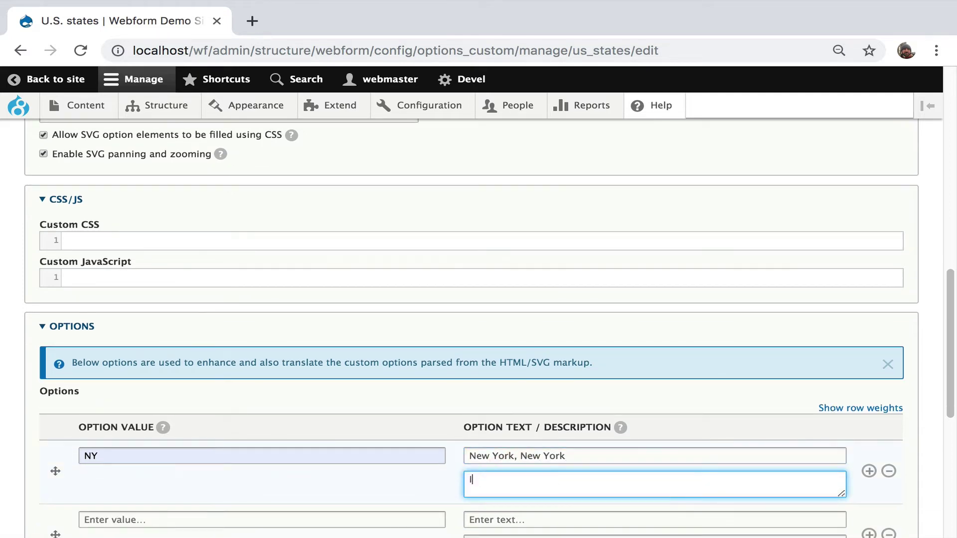
pyautogui.write(' love New York!!!')
pyautogui.scroll(-5, 516, 424)
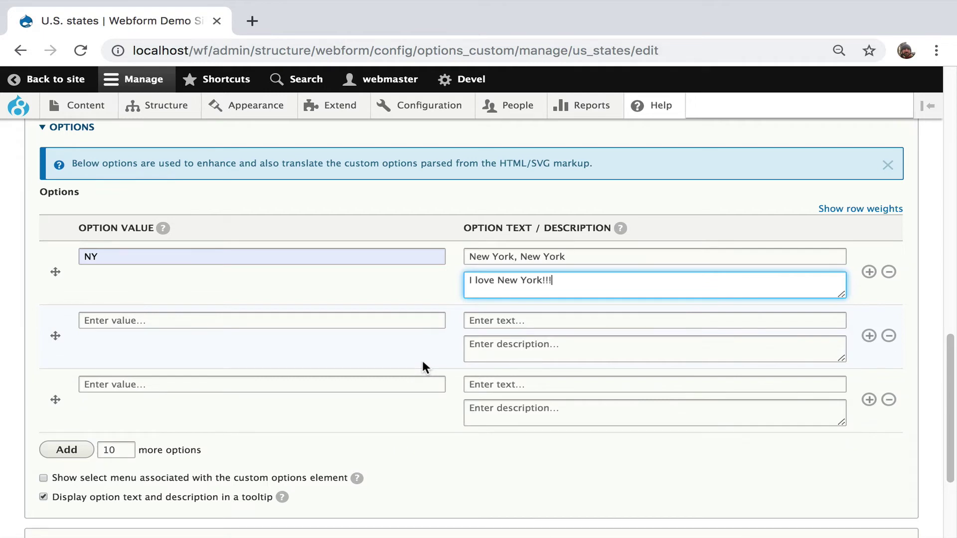
pyautogui.click(224, 478)
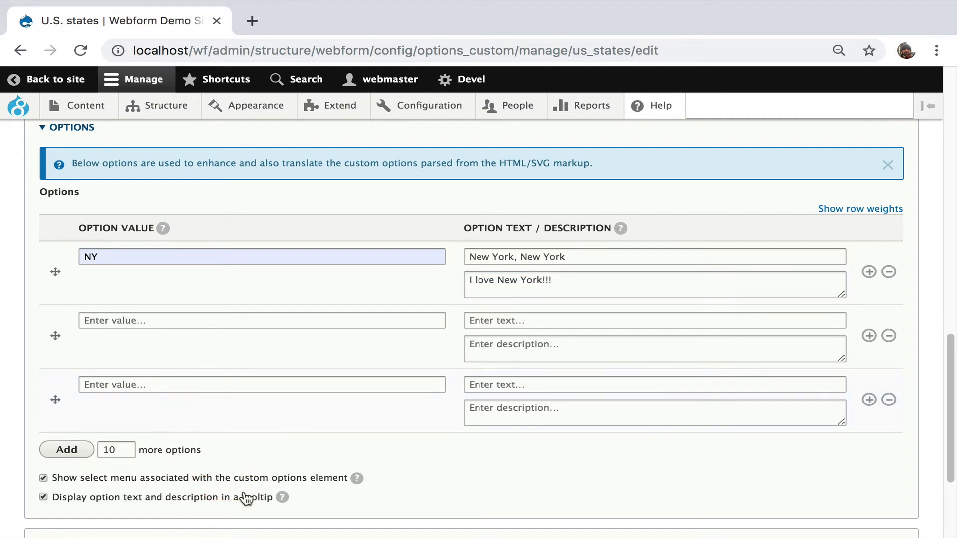
pyautogui.scroll(-3, 246, 403)
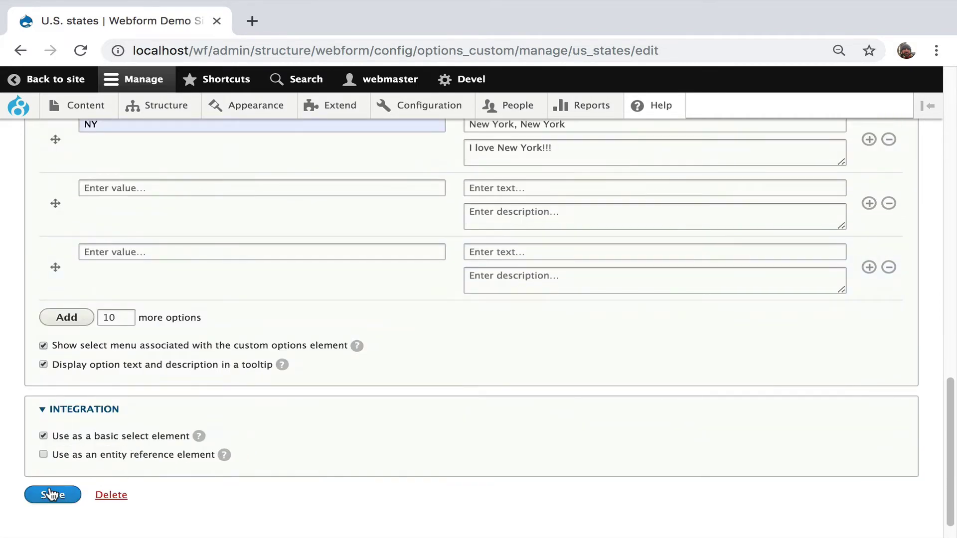
pyautogui.click(51, 495)
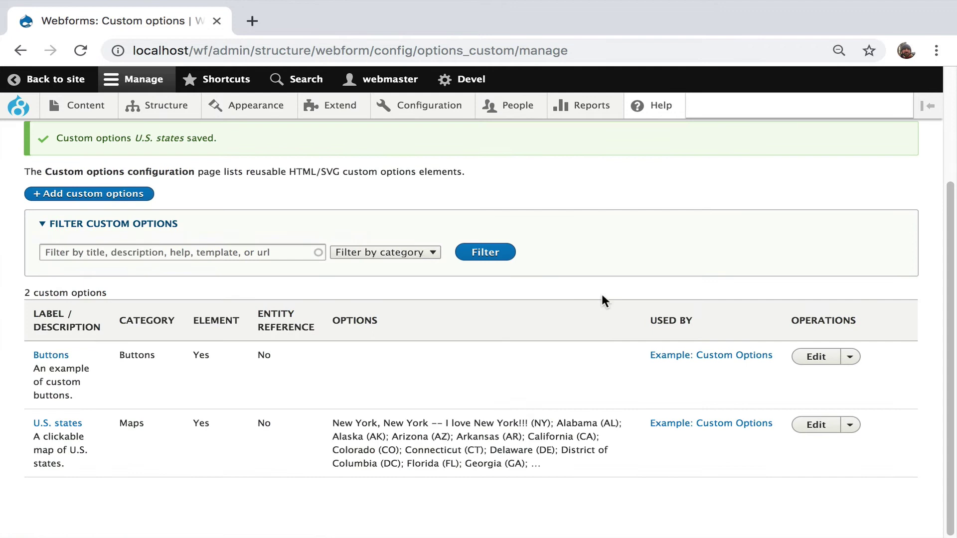
# Preview the U.S. states map and pick Montana and New York, now labelled 'New York, New York'
pyautogui.click(850, 425)
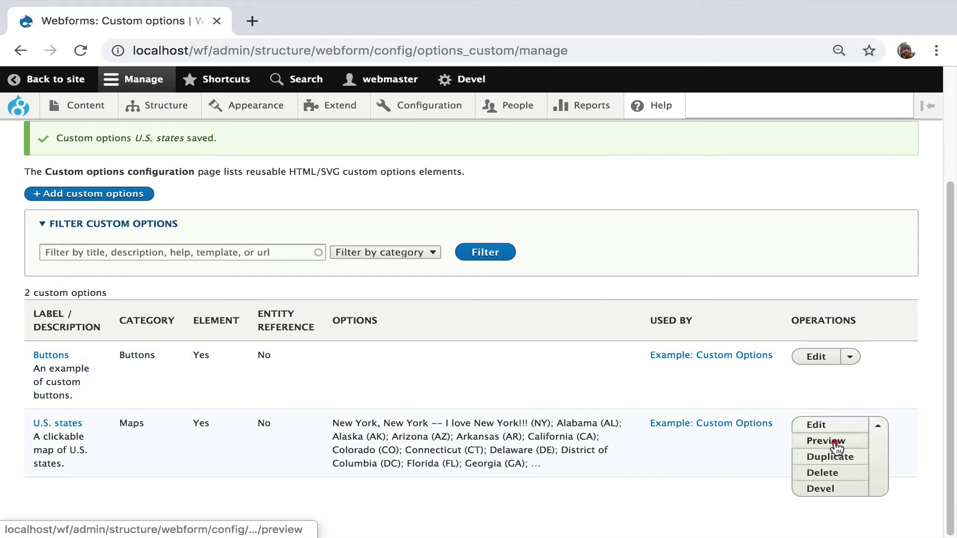
pyautogui.click(837, 448)
pyautogui.click(344, 412)
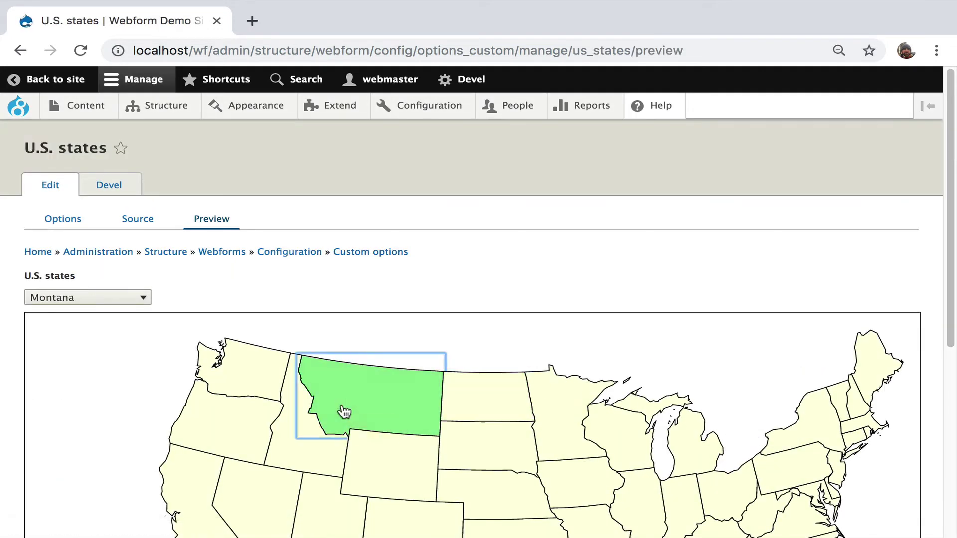
pyautogui.click(814, 415)
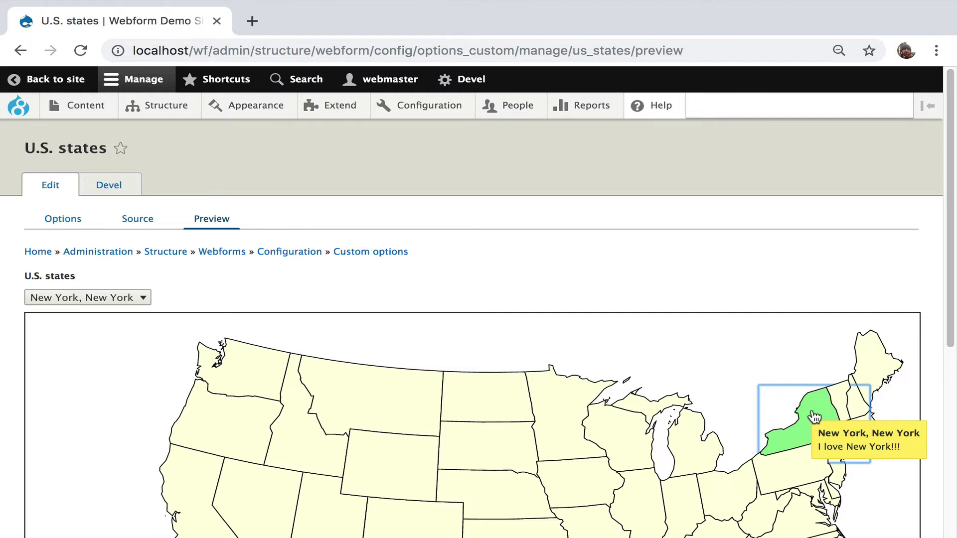
pyautogui.click(603, 271)
# Create and save a new webform titled 'Test'
pyautogui.scroll(-5, 601, 272)
pyautogui.scroll(5, 601, 272)
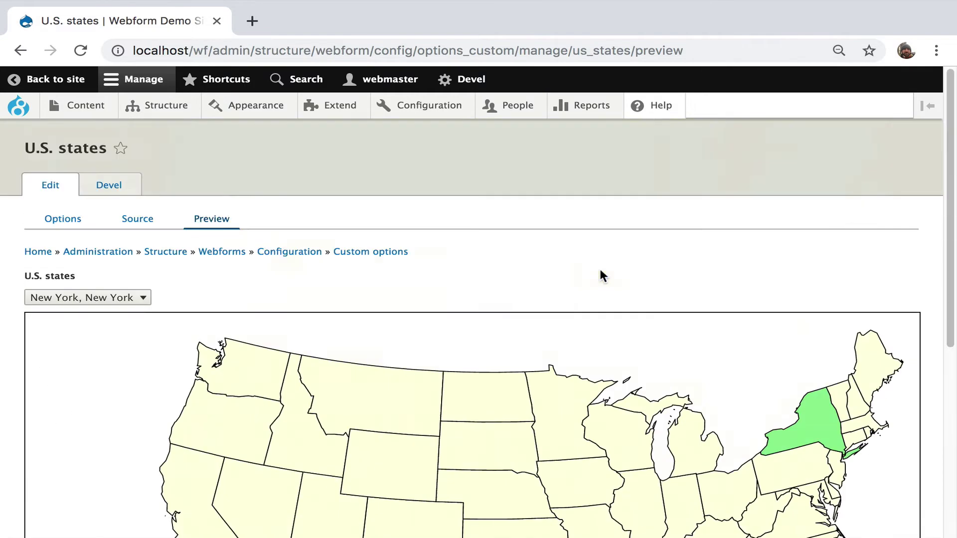
pyautogui.click(222, 253)
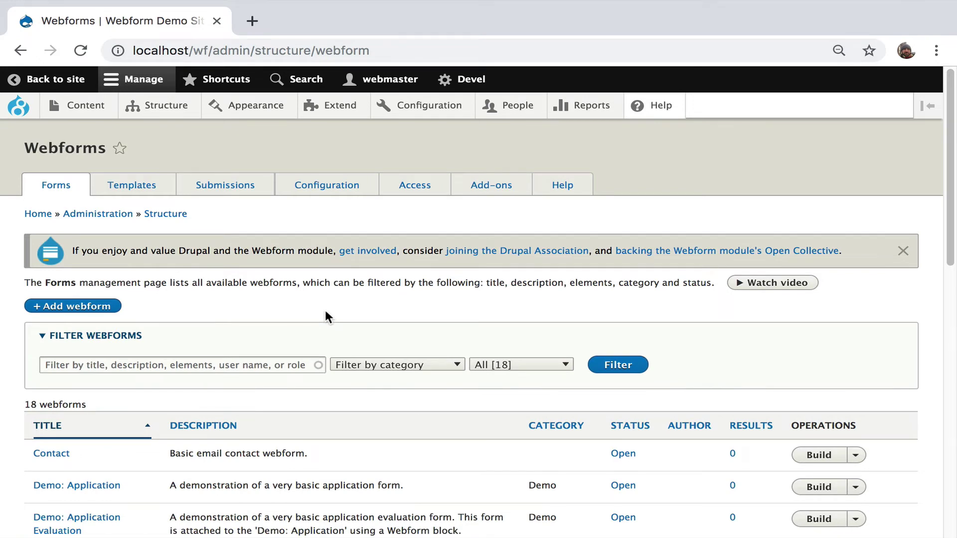
pyautogui.click(111, 306)
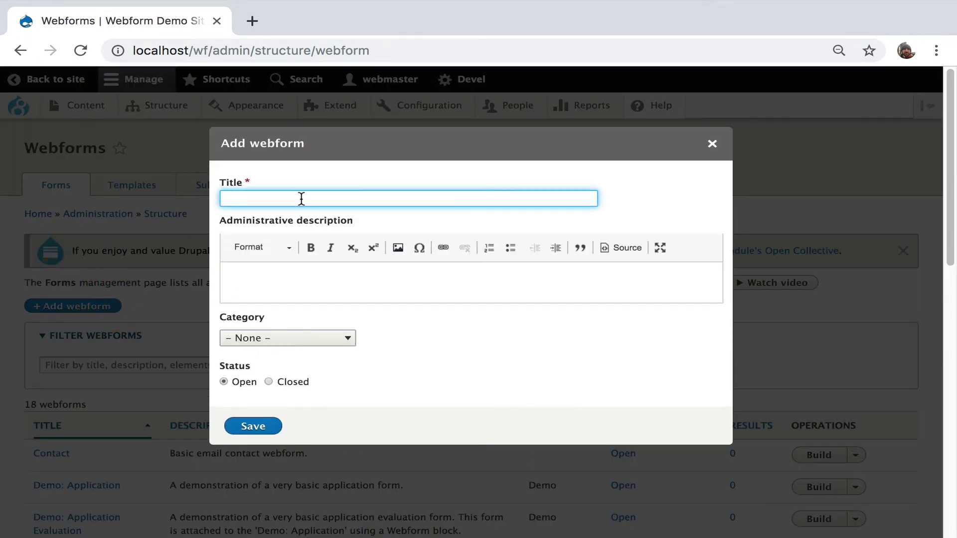
pyautogui.write('Test')
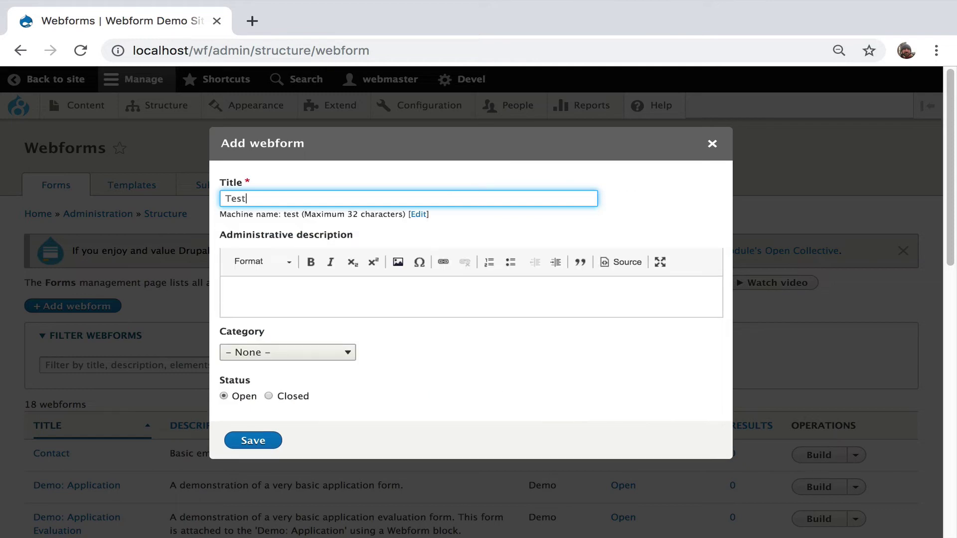
pyautogui.click(253, 440)
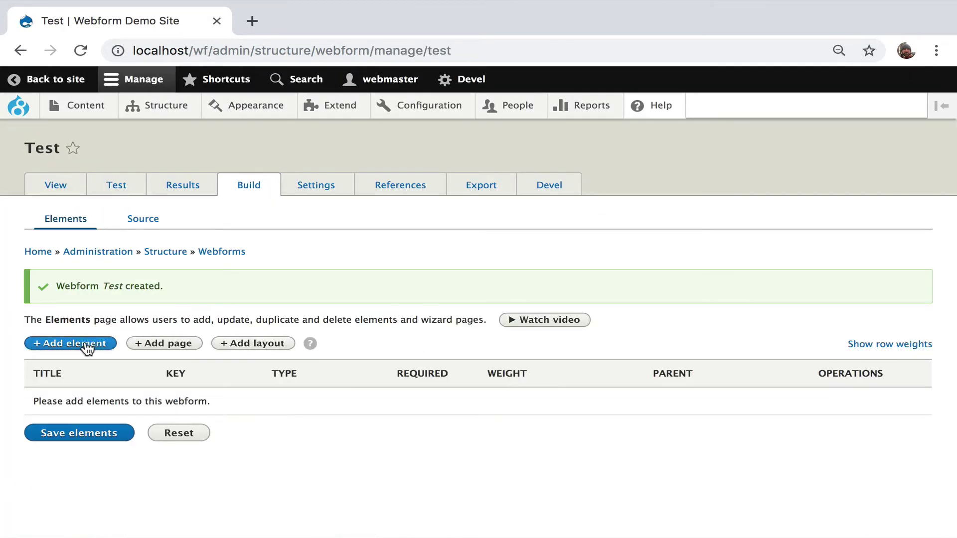
# In the Add element dialog, expand Custom elements and show previews of Buttons and U.S. states
pyautogui.click(85, 344)
pyautogui.scroll(-8, 513, 336)
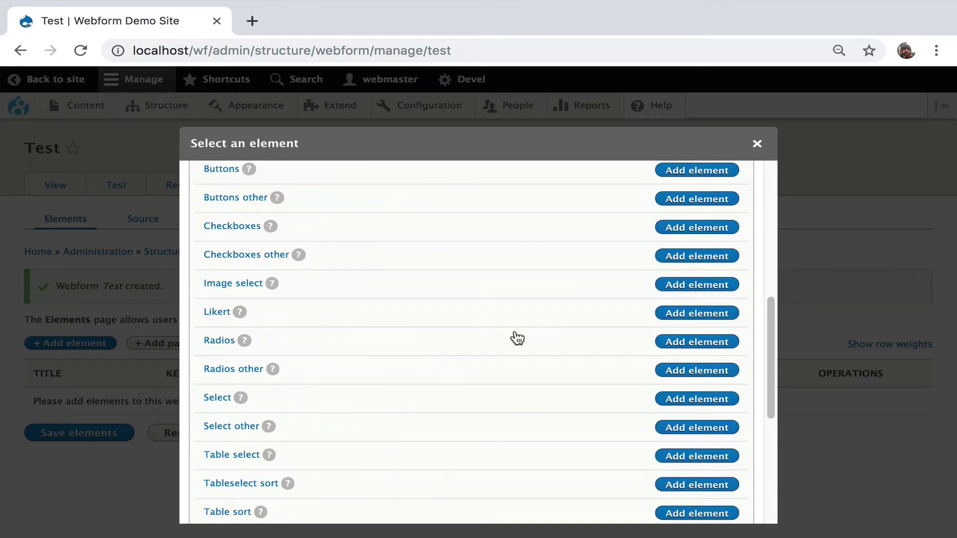
pyautogui.scroll(6, 414, 344)
pyautogui.click(352, 398)
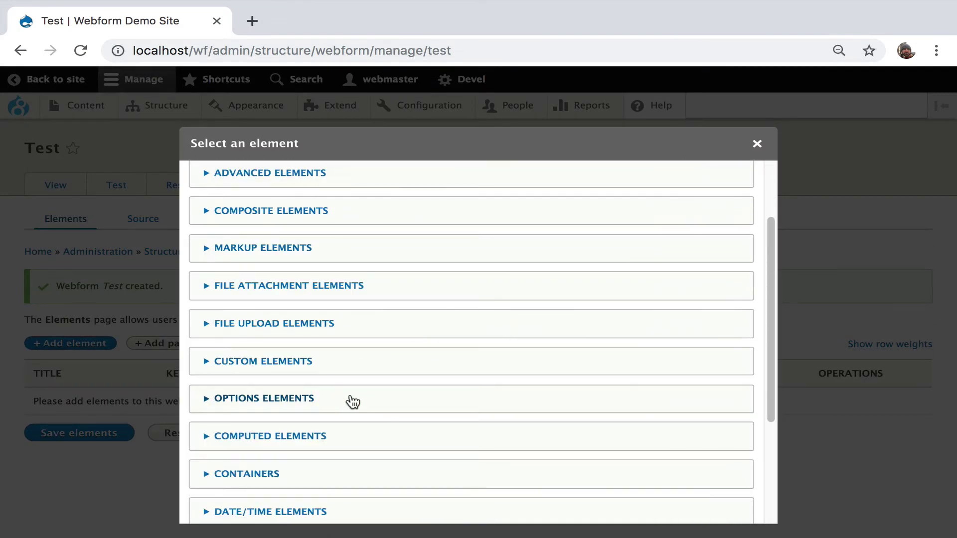
pyautogui.click(354, 363)
pyautogui.scroll(-1, 352, 369)
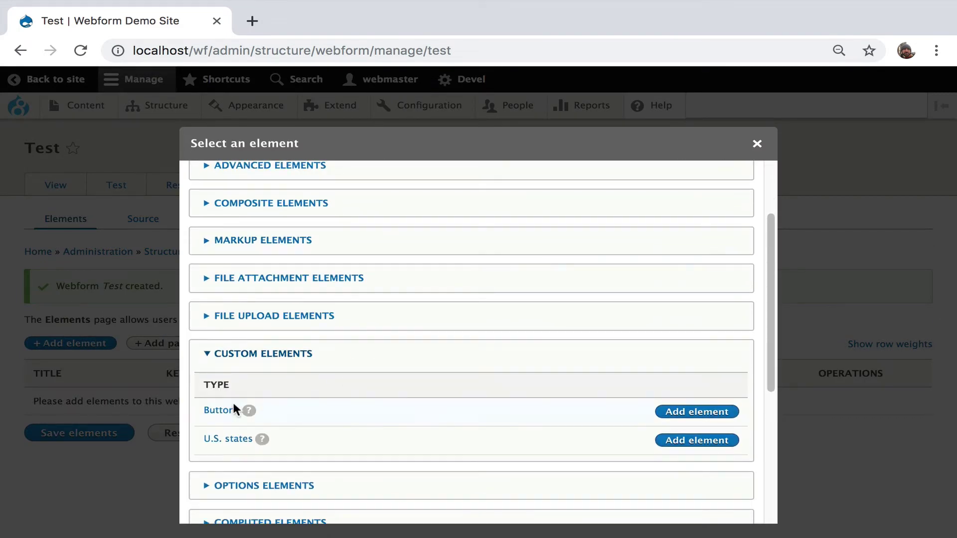
pyautogui.scroll(3, 688, 369)
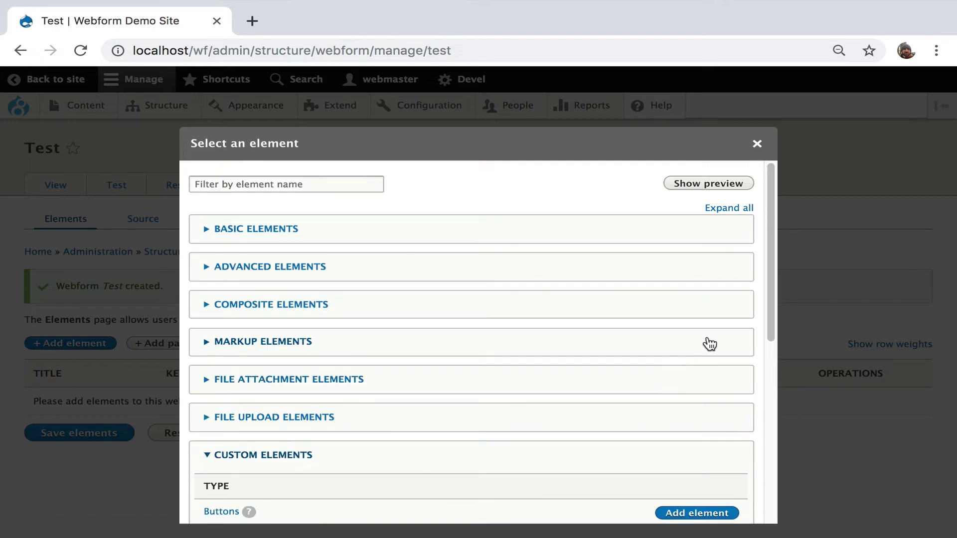
pyautogui.click(713, 183)
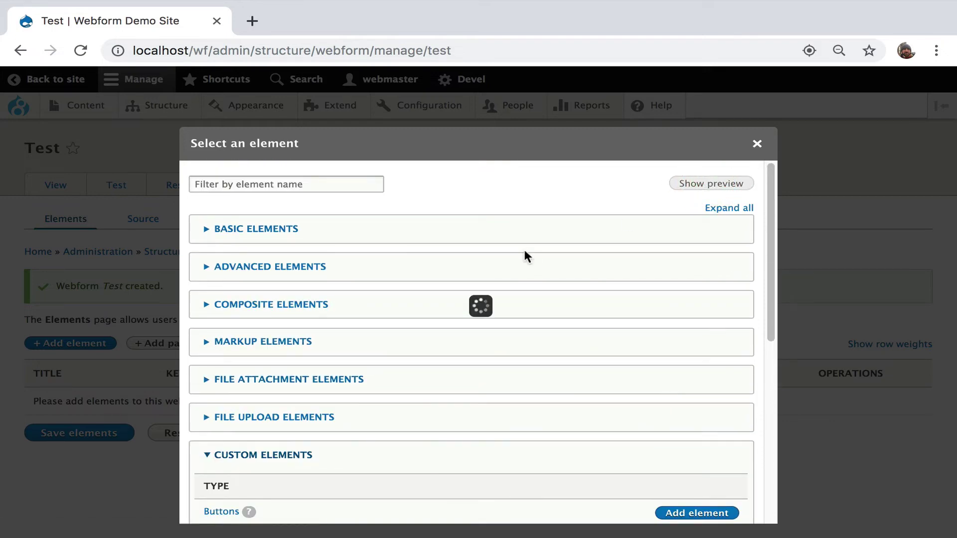
pyautogui.scroll(-3, 524, 249)
pyautogui.scroll(-3, 525, 252)
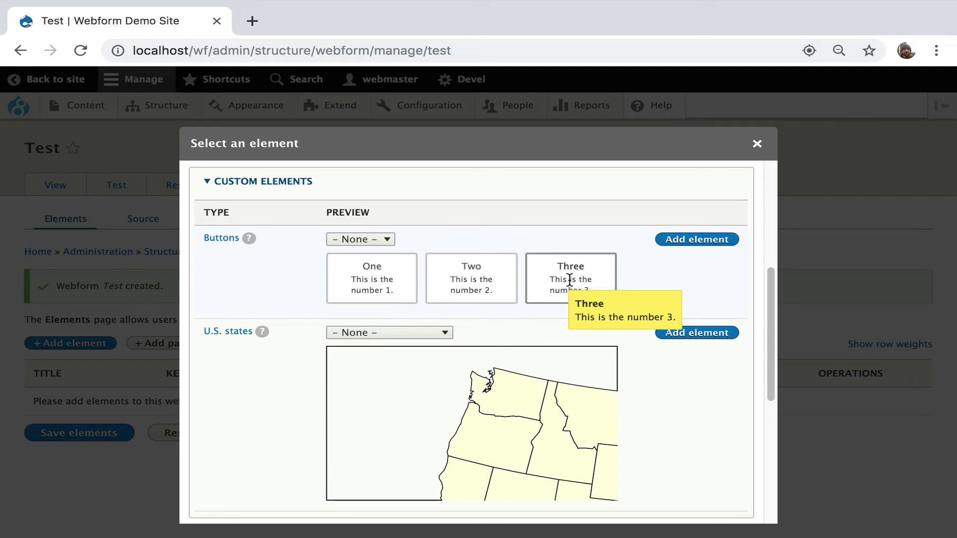
# Add a Buttons element titled 'Buttons' to the Test form
pyautogui.click(700, 240)
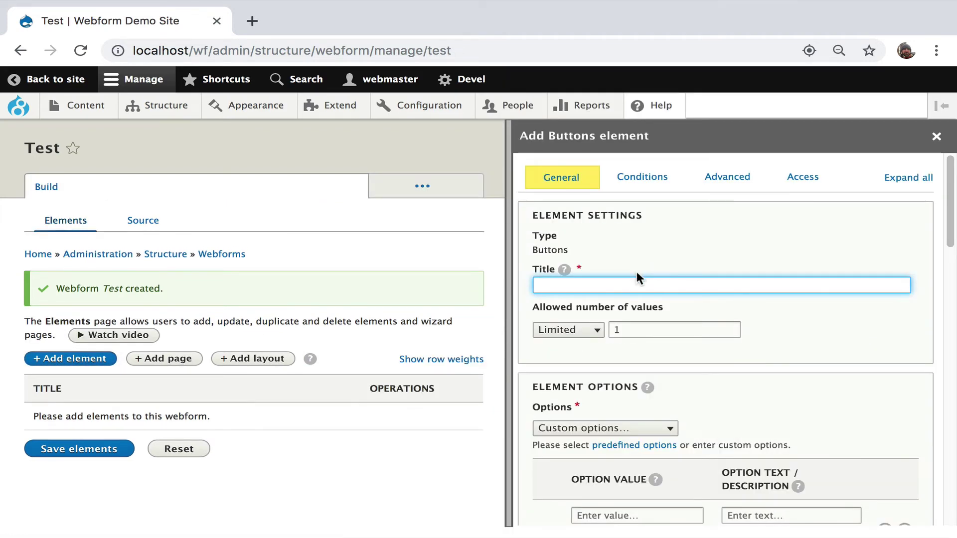
pyautogui.write('Buttons')
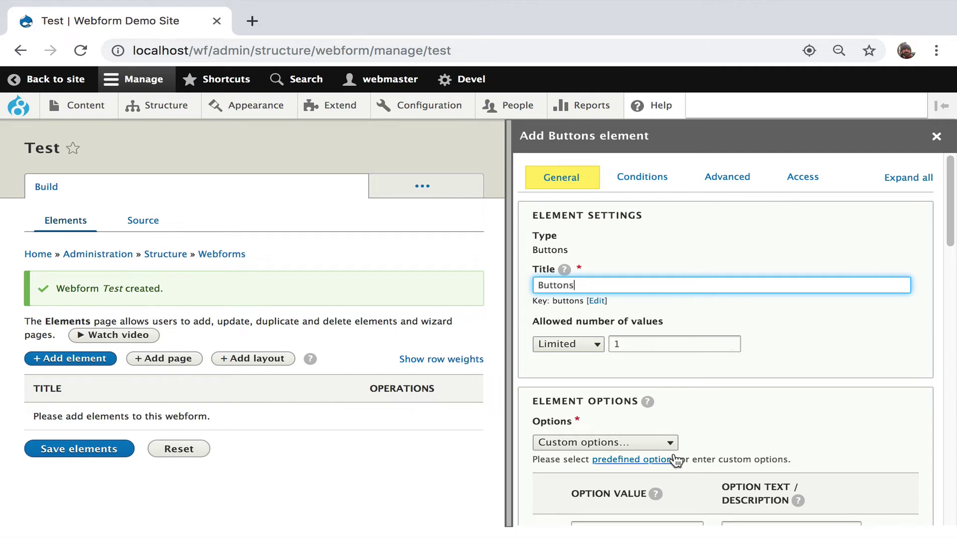
pyautogui.scroll(-1, 713, 393)
# Use the predefined Ethnicity option set for the element's options
pyautogui.click(662, 413)
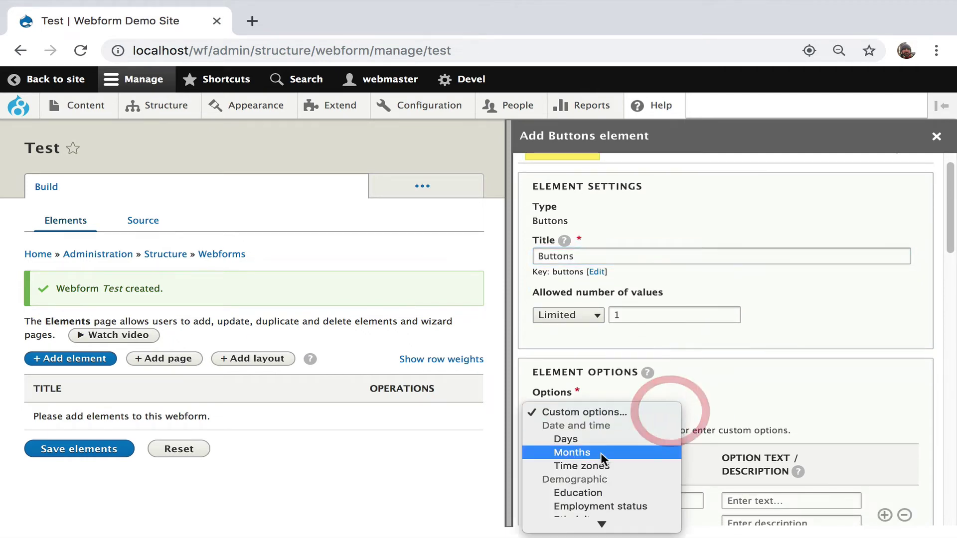
pyautogui.scroll(-1, 600, 453)
pyautogui.scroll(-2, 601, 453)
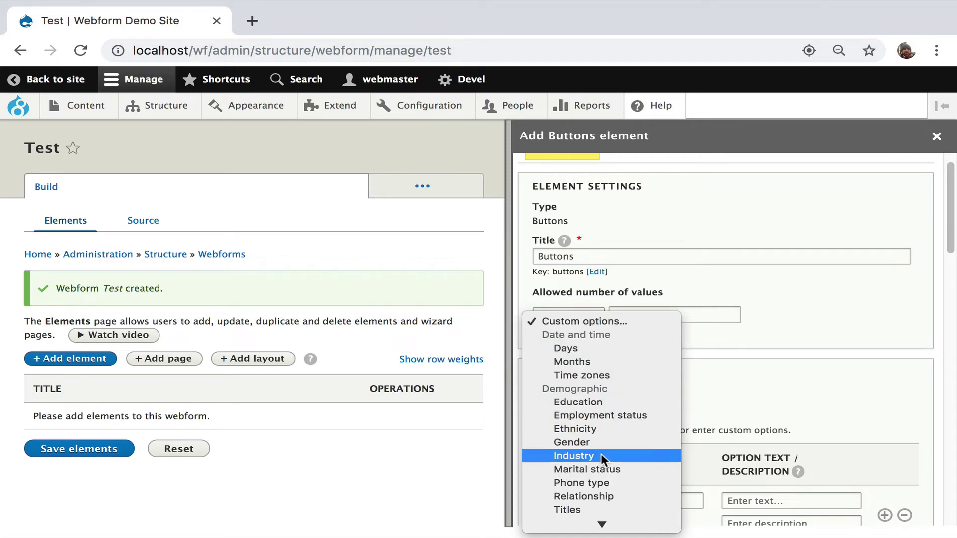
pyautogui.click(609, 430)
pyautogui.scroll(-3, 761, 369)
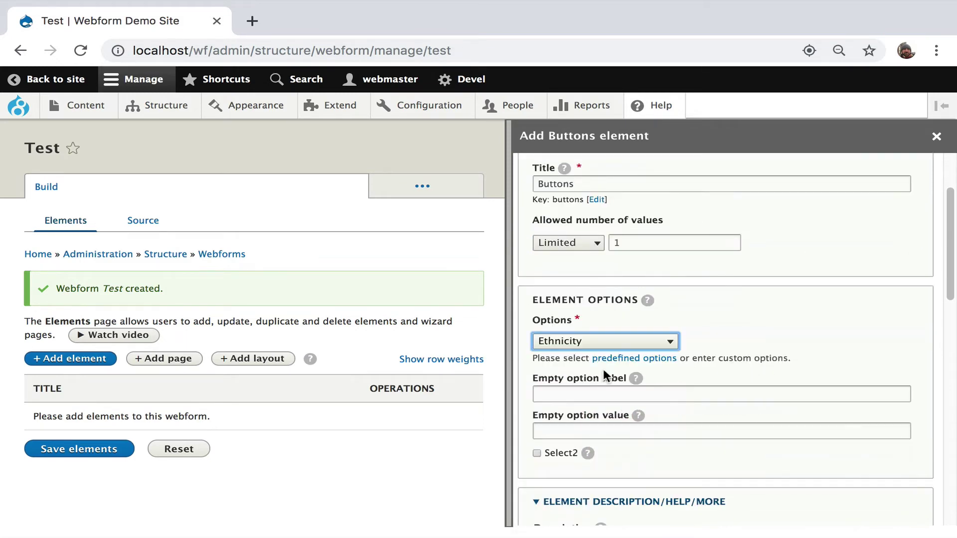
pyautogui.scroll(-3, 581, 393)
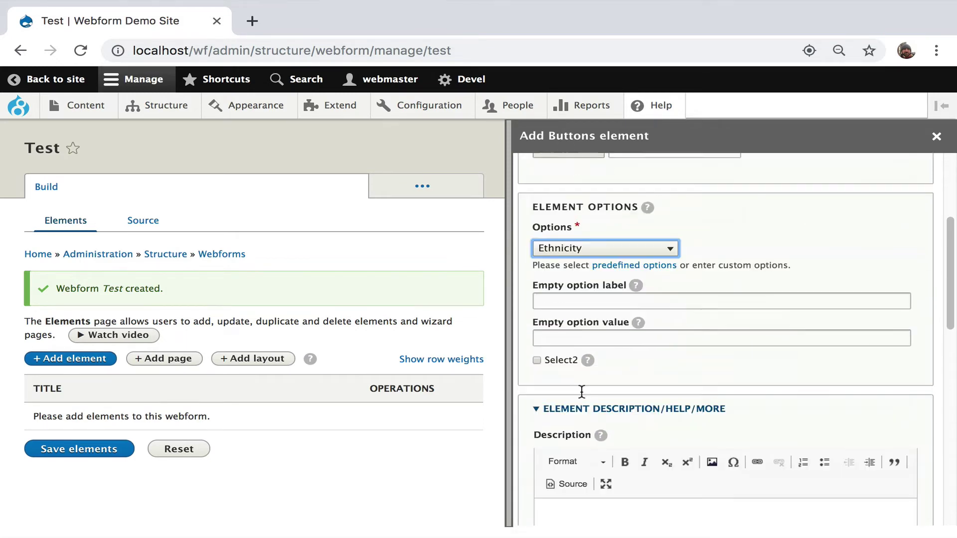
pyautogui.click(609, 248)
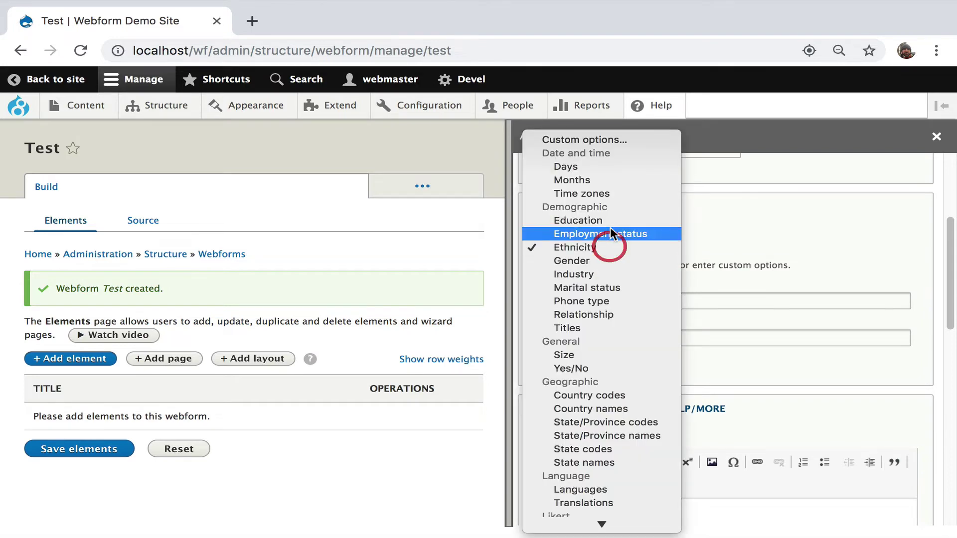
pyautogui.click(593, 142)
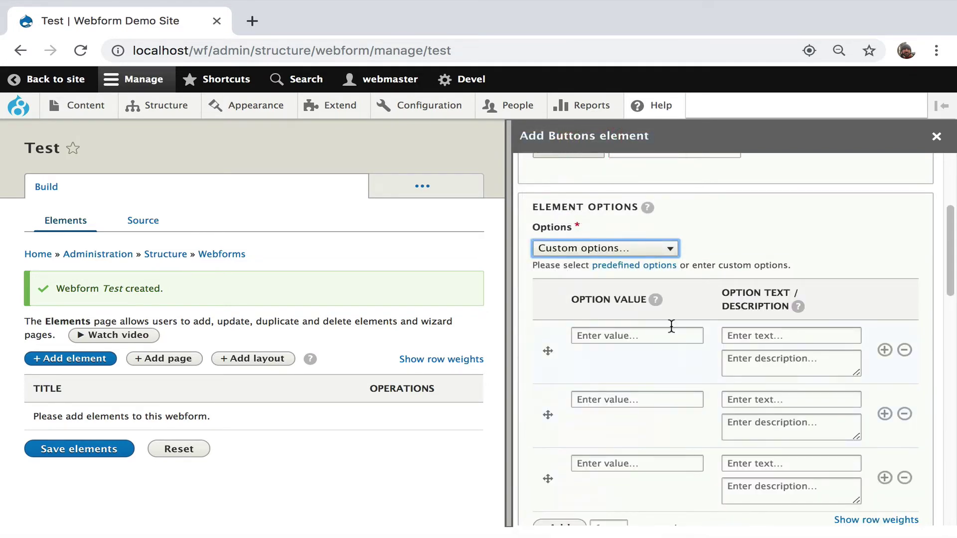
pyautogui.click(660, 249)
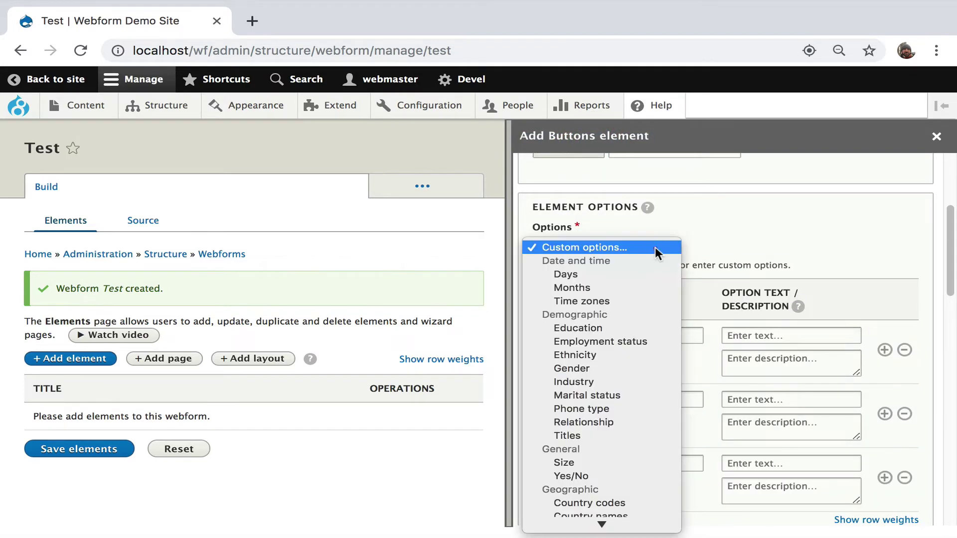
pyautogui.click(620, 353)
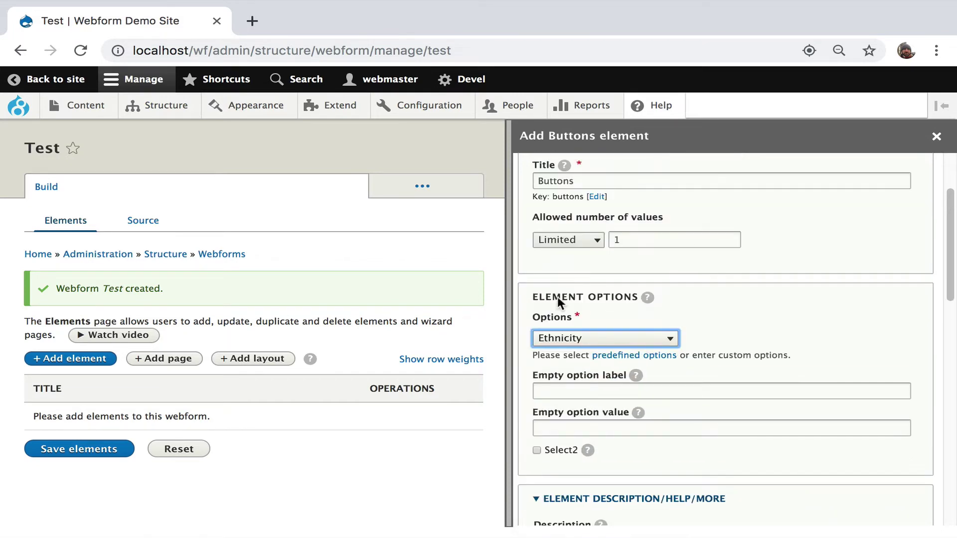
# Set the allowed number of values to Unlimited and enable Select2
pyautogui.click(573, 248)
pyautogui.click(575, 251)
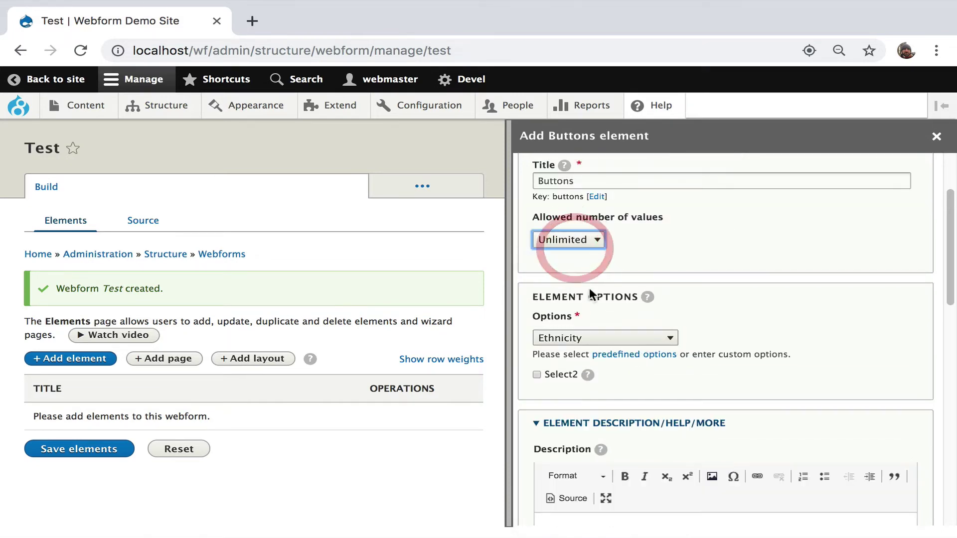
pyautogui.scroll(-1, 681, 283)
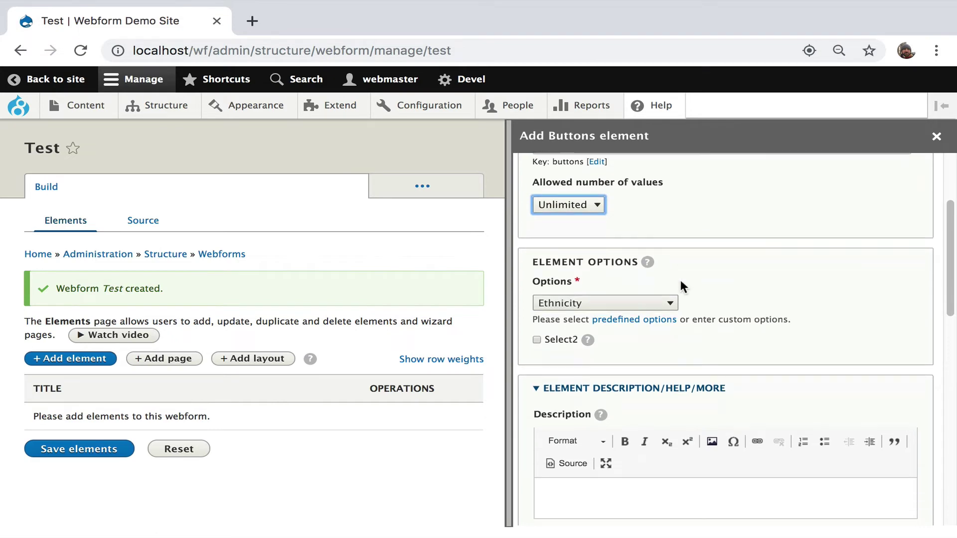
pyautogui.click(567, 342)
pyautogui.scroll(-6, 624, 337)
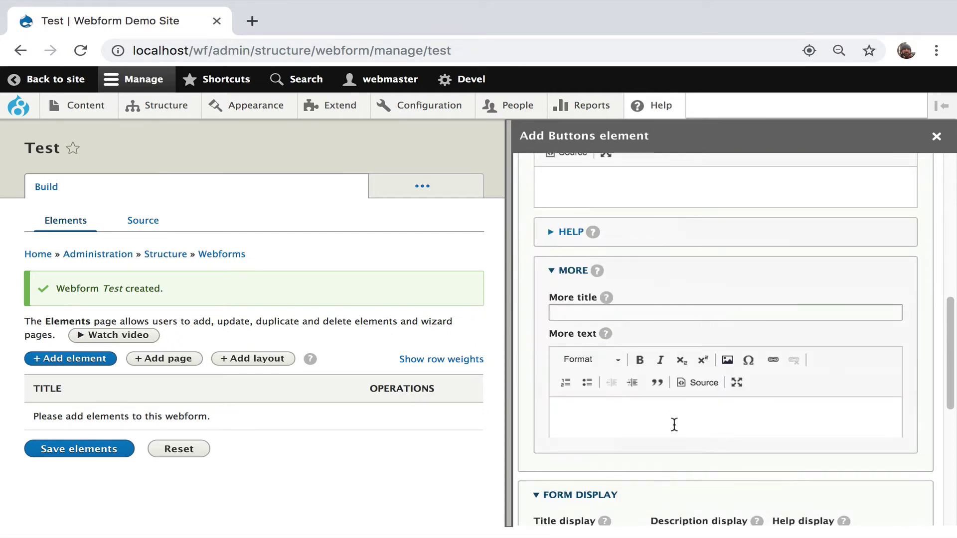
pyautogui.scroll(-4, 674, 424)
pyautogui.scroll(-4, 674, 422)
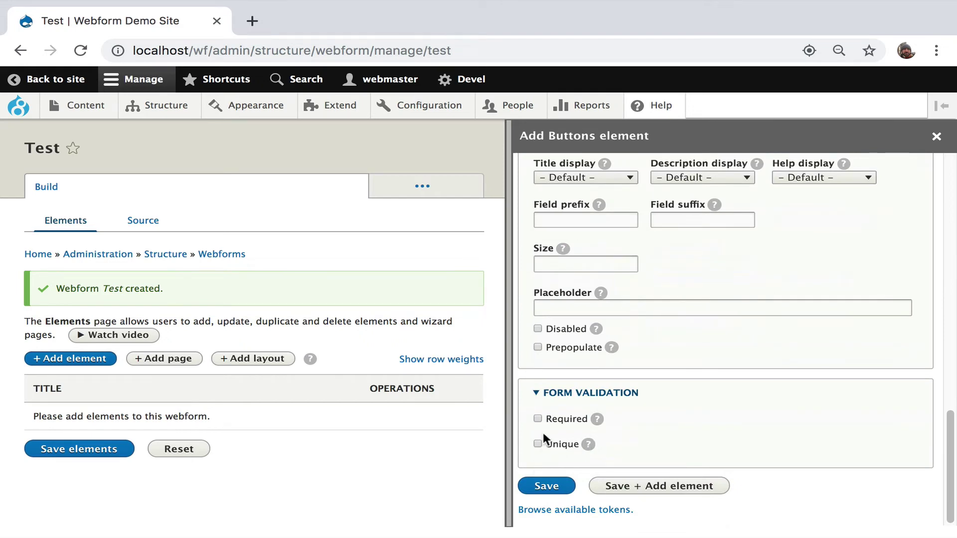
# Save the element, view the Test form, and select Latino/Hispanic, Middle Eastern, African, Caribbean, South Asian, East Asian
pyautogui.click(538, 480)
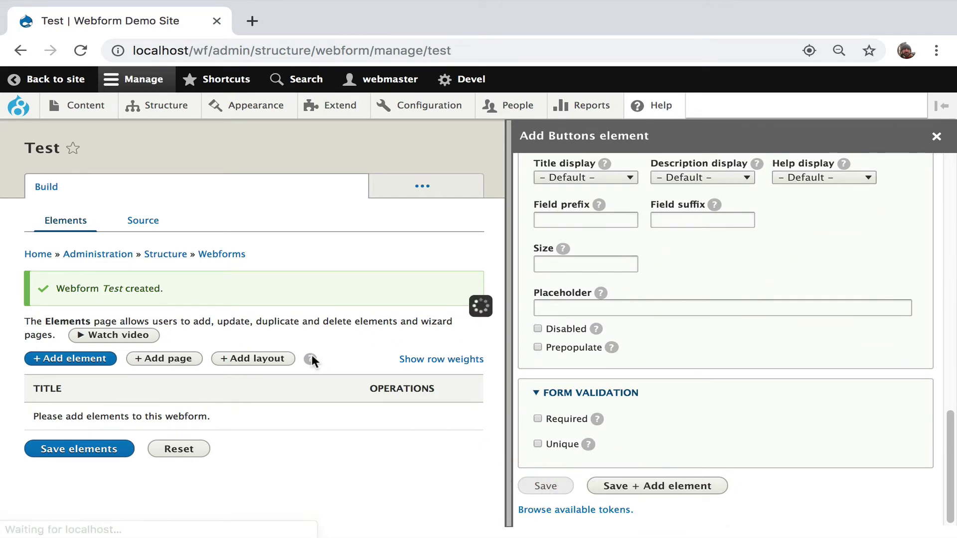
pyautogui.click(68, 192)
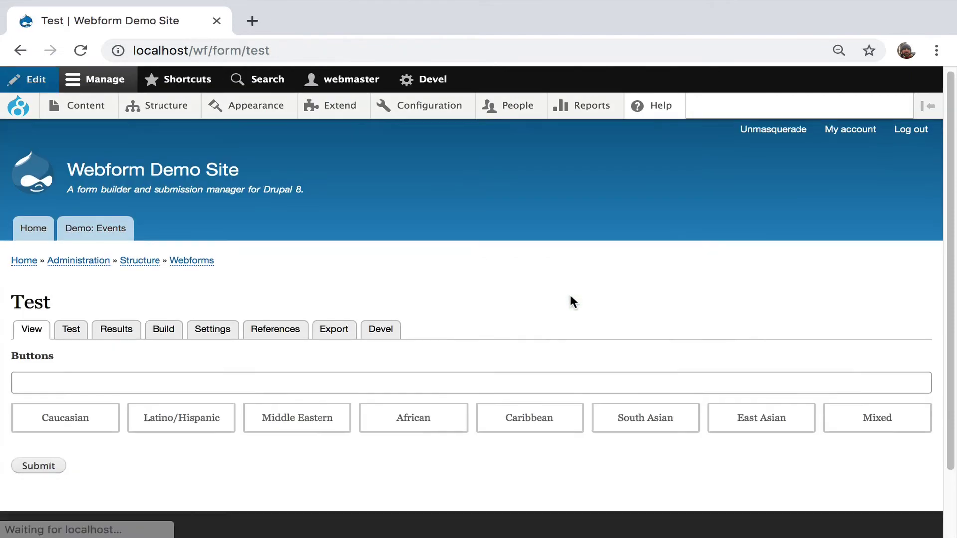
pyautogui.click(194, 406)
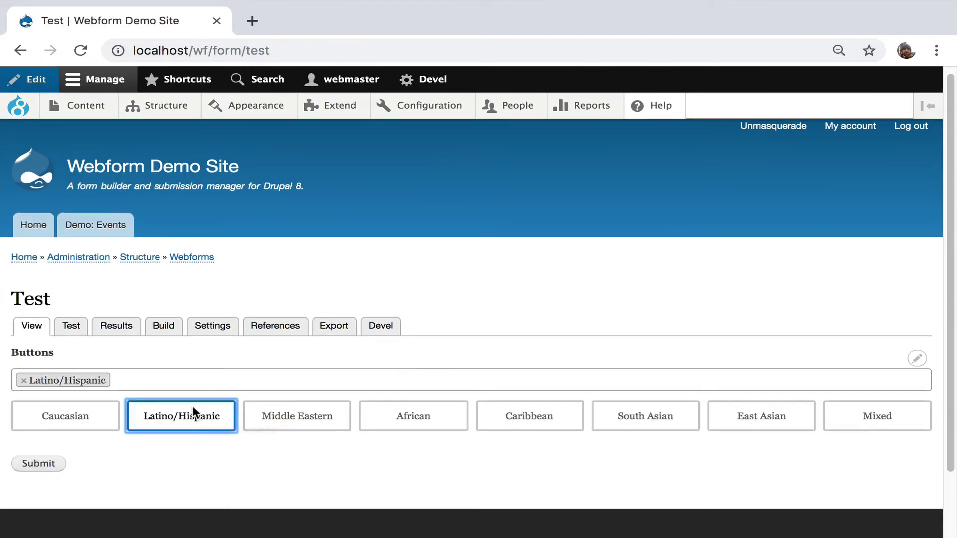
pyautogui.click(277, 403)
pyautogui.click(411, 404)
pyautogui.click(528, 405)
pyautogui.click(690, 407)
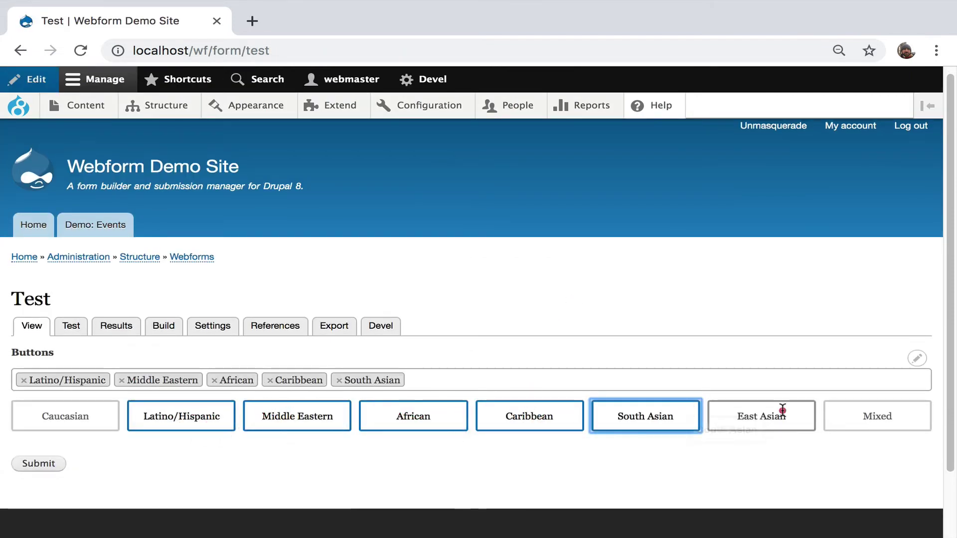
pyautogui.click(781, 411)
# Narrow the selection to Caucasian, removing the other tags, then add Middle Eastern back via Select2
pyautogui.click(213, 417)
pyautogui.click(102, 416)
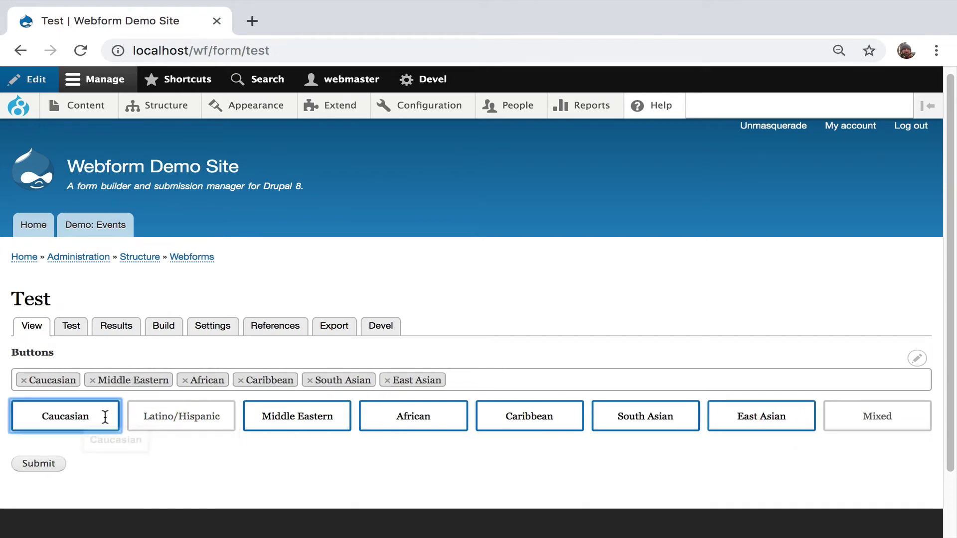
pyautogui.click(520, 416)
pyautogui.click(92, 381)
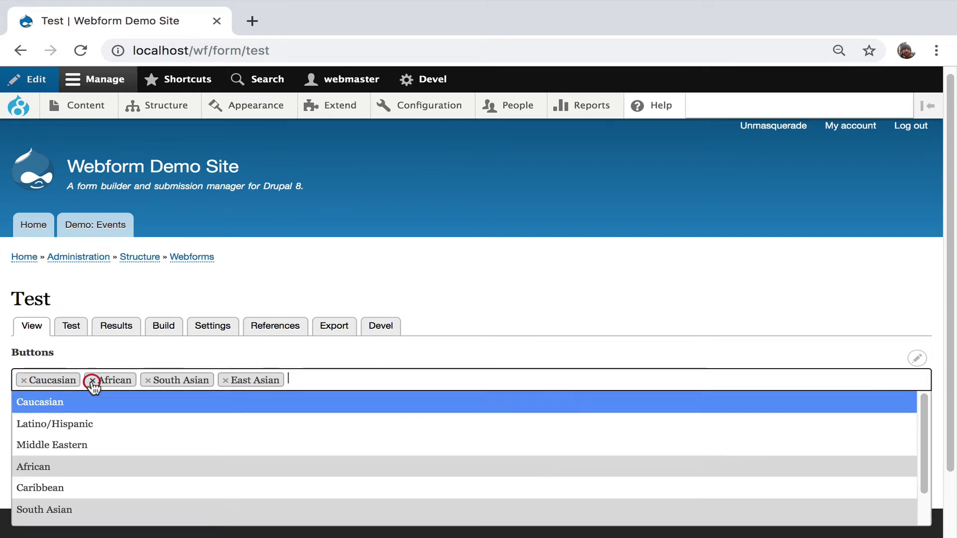
pyautogui.click(92, 380)
pyautogui.click(93, 381)
pyautogui.click(93, 381)
pyautogui.click(94, 382)
pyautogui.click(94, 437)
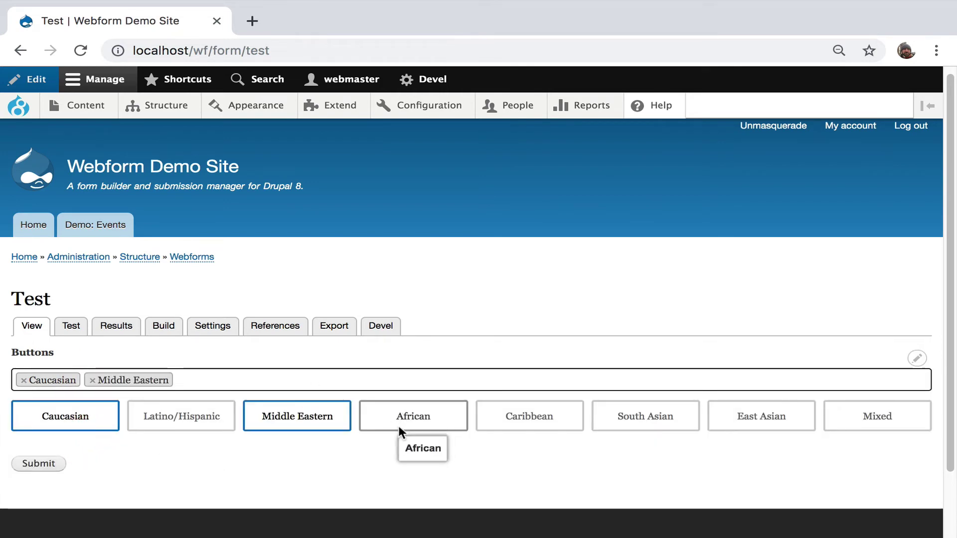